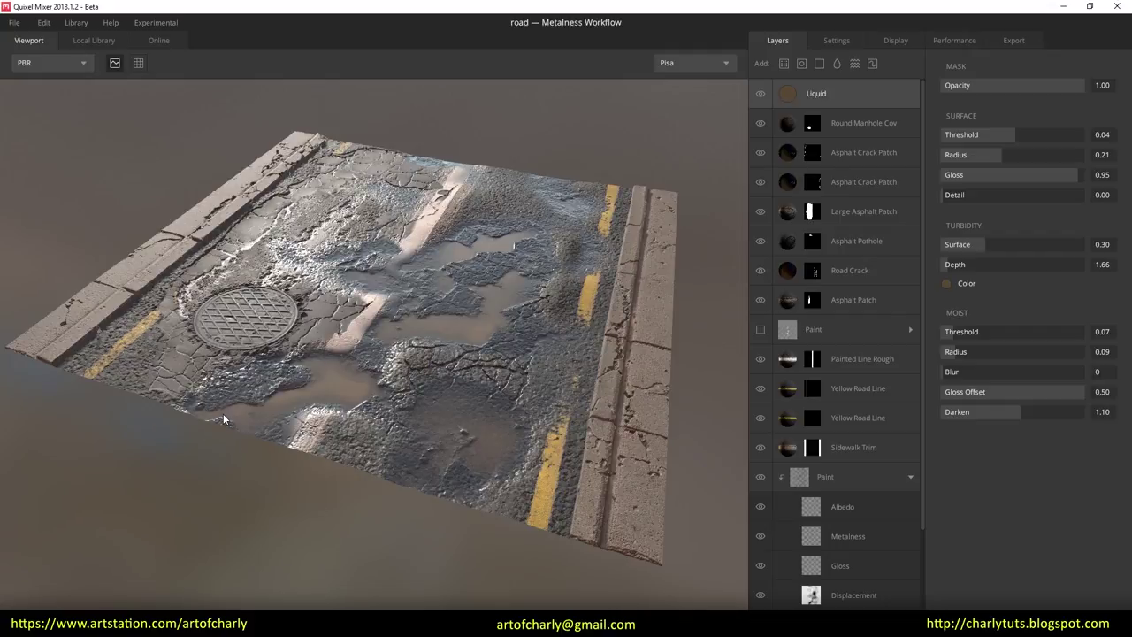
Step: Switch from Quixel Mixer's finished wet road material to Megascans Bridge
{"action": "key", "text": "alt+Tab"}
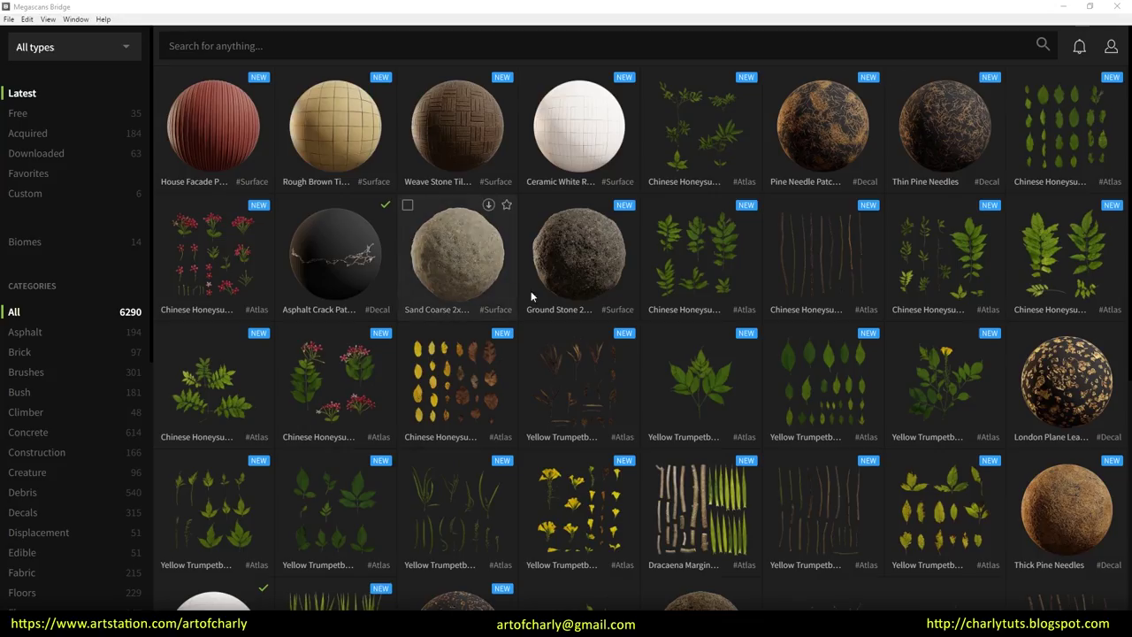
Step: Check Main_road's Custom surface export settings: Unreal, engine 4.19, 4K resolution
{"action": "left_click", "coordinate": [35, 194]}
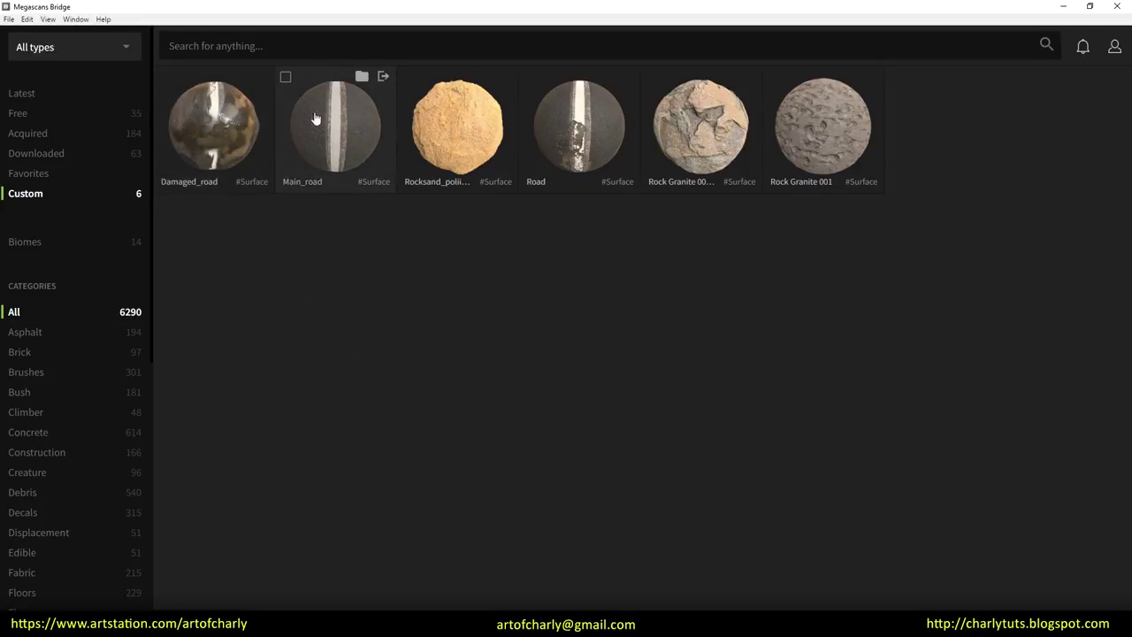
{"action": "left_click", "coordinate": [383, 76]}
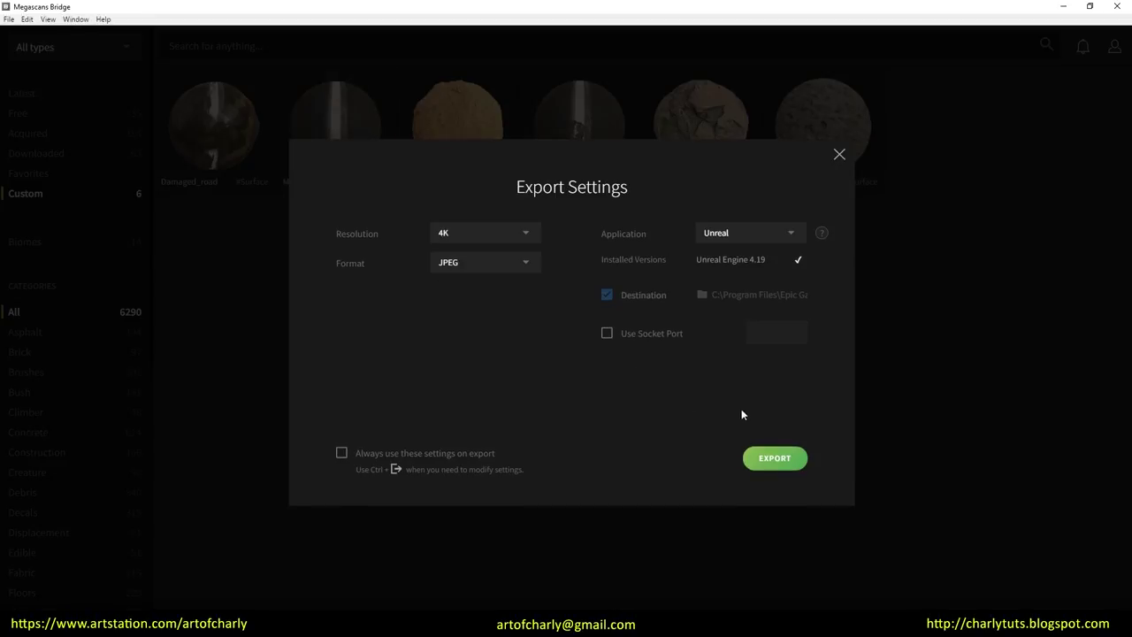
{"action": "left_click", "coordinate": [754, 239]}
{"action": "left_click", "coordinate": [742, 281]}
{"action": "left_click", "coordinate": [753, 266]}
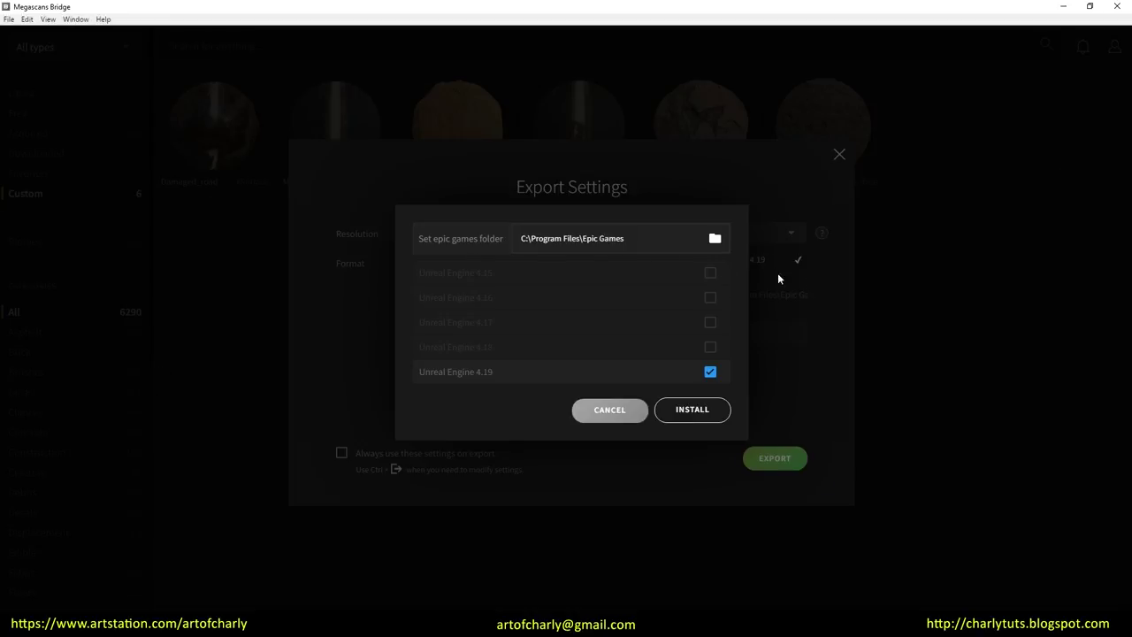
{"action": "left_click", "coordinate": [692, 410]}
{"action": "left_click", "coordinate": [480, 233]}
{"action": "left_click", "coordinate": [480, 256]}
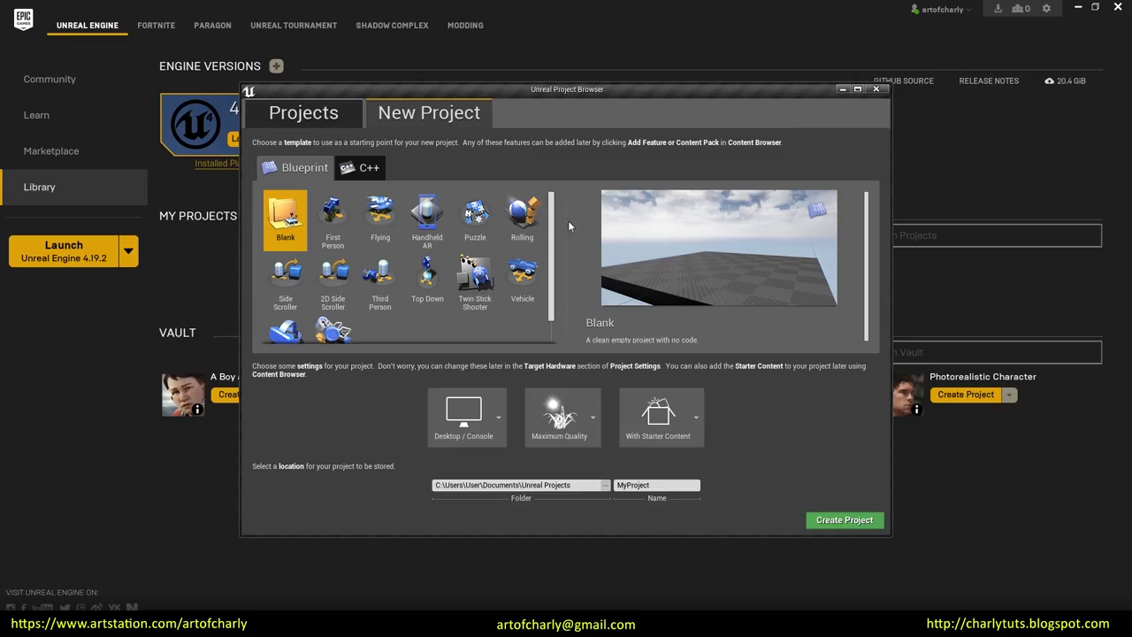
Step: Create a new project from the First Person blueprint template
{"action": "left_click", "coordinate": [332, 220]}
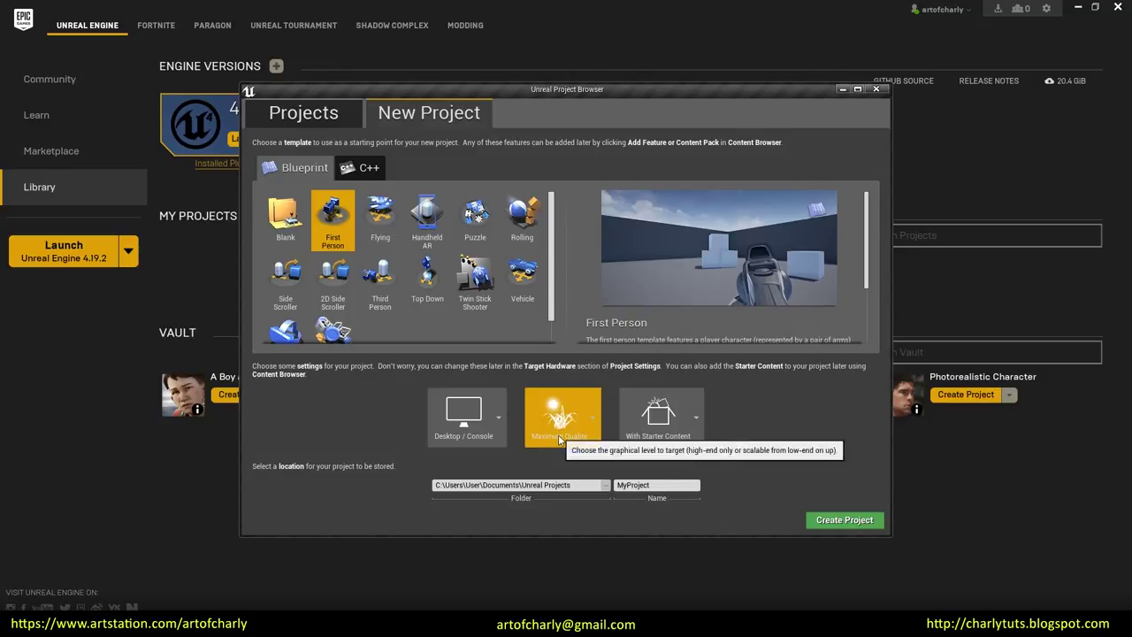
{"action": "left_click", "coordinate": [840, 520]}
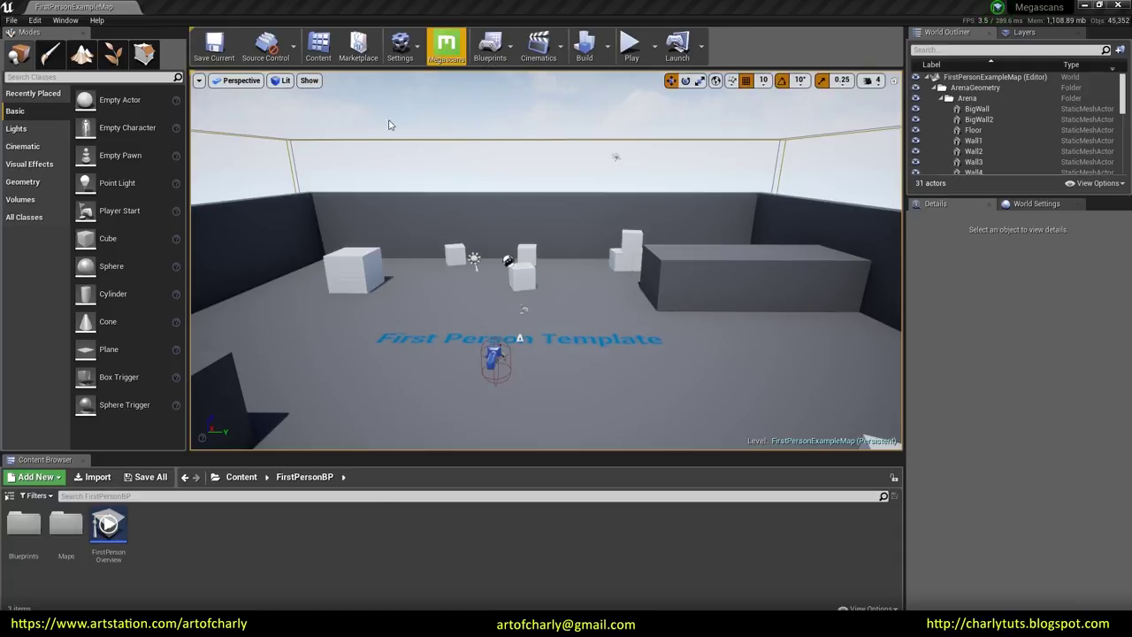
Step: Position the Megascans Surface panel and show the top-level Content folder
{"action": "mouse_move", "coordinate": [508, 235]}
{"action": "left_mouse_down"}
{"action": "mouse_move", "coordinate": [287, 138]}
{"action": "mouse_move", "coordinate": [247, 134]}
{"action": "left_mouse_up"}
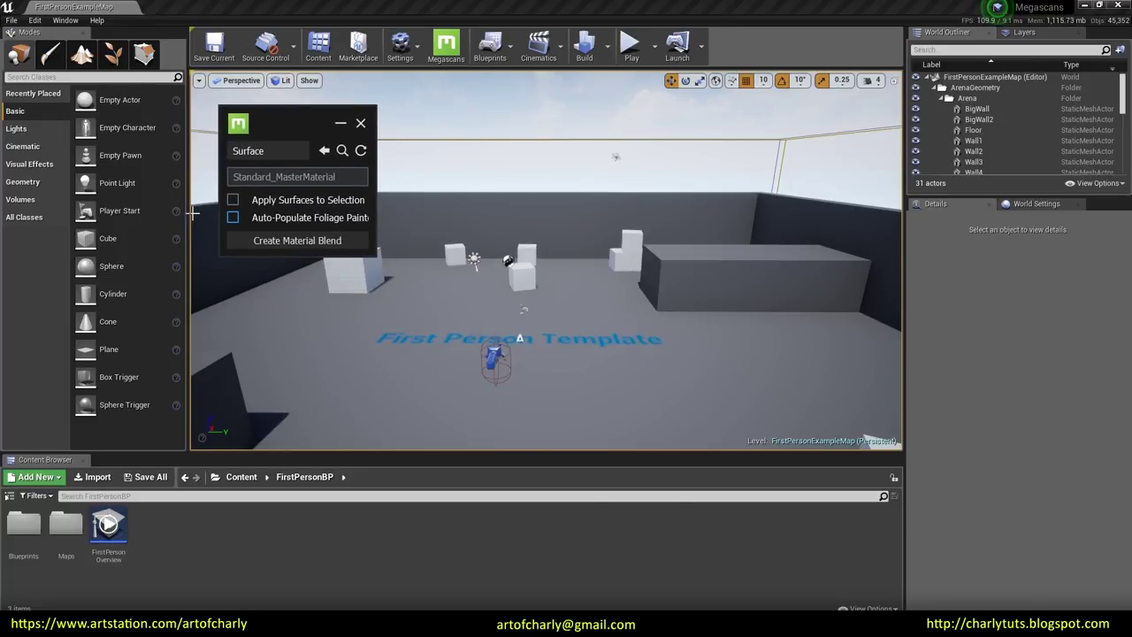
{"action": "left_click", "coordinate": [246, 124]}
{"action": "left_click", "coordinate": [279, 137]}
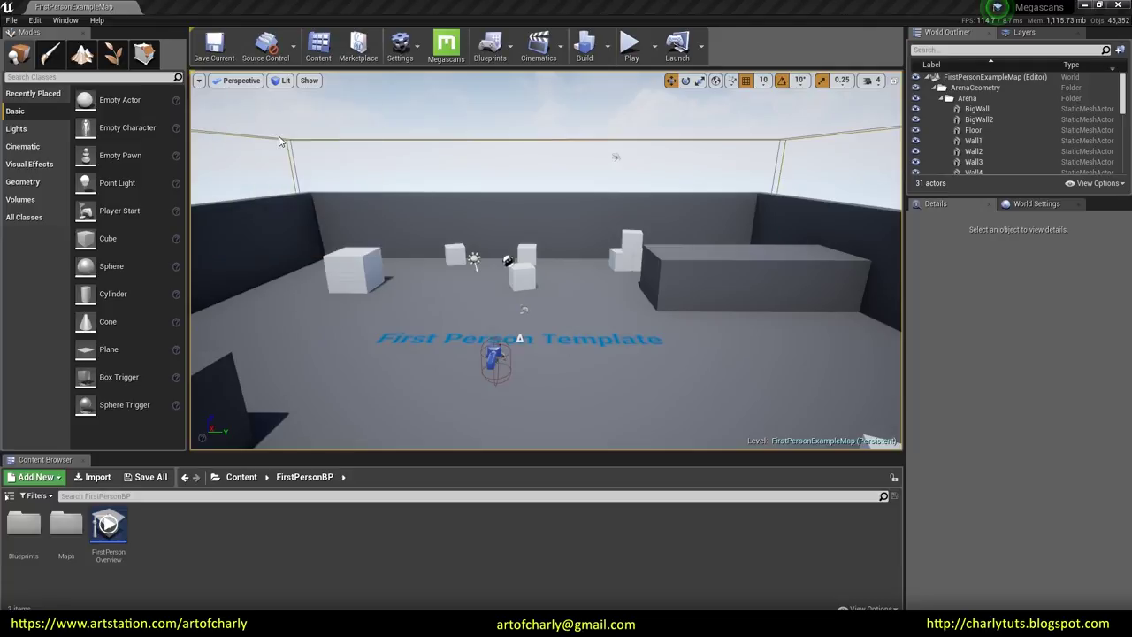
{"action": "mouse_move", "coordinate": [279, 121]}
{"action": "left_mouse_down"}
{"action": "mouse_move", "coordinate": [252, 98]}
{"action": "mouse_move", "coordinate": [316, 98]}
{"action": "left_mouse_up"}
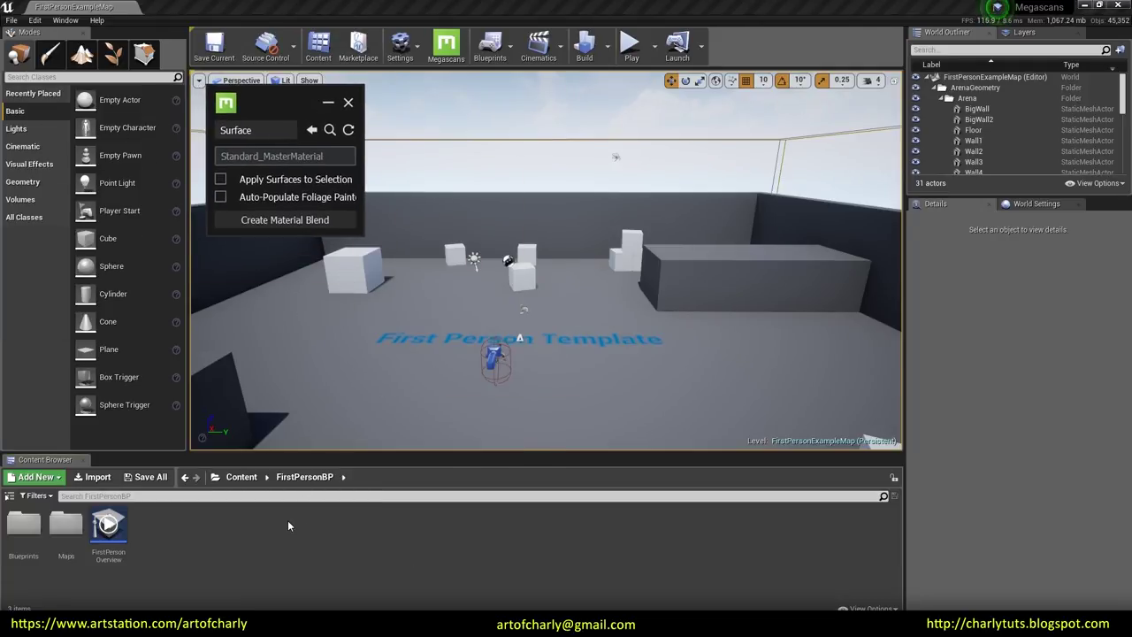
{"action": "left_click", "coordinate": [252, 481]}
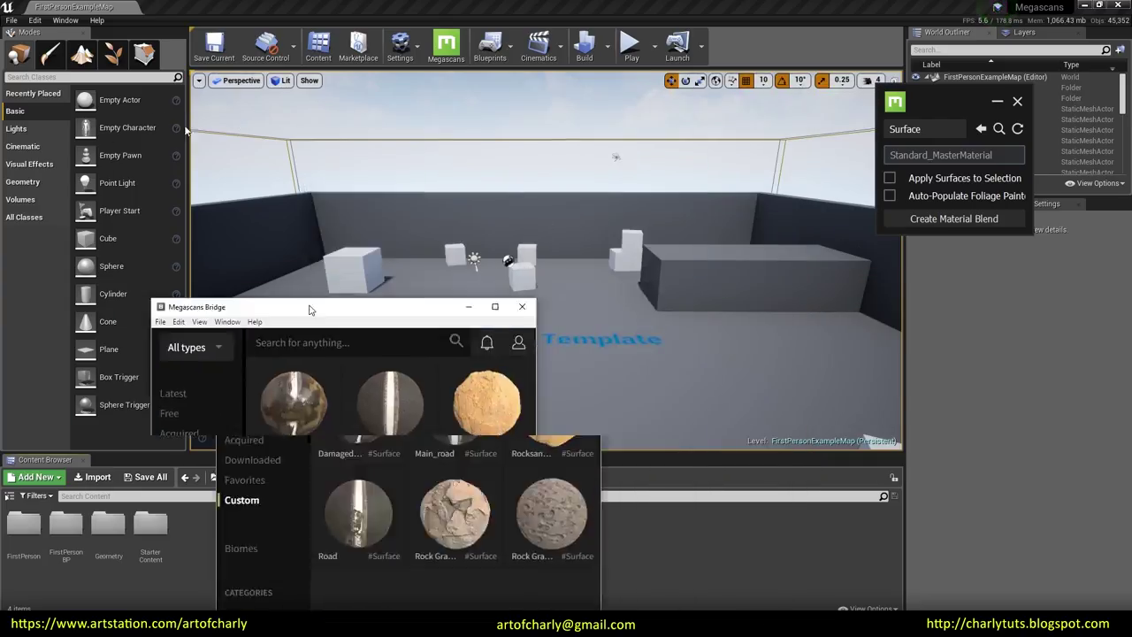
Step: Export the Main_road surface from Bridge to Unreal, then minimize Bridge
{"action": "mouse_move", "coordinate": [429, 102]}
{"action": "left_mouse_down"}
{"action": "mouse_move", "coordinate": [439, 102]}
{"action": "mouse_move", "coordinate": [426, 102]}
{"action": "left_mouse_up"}
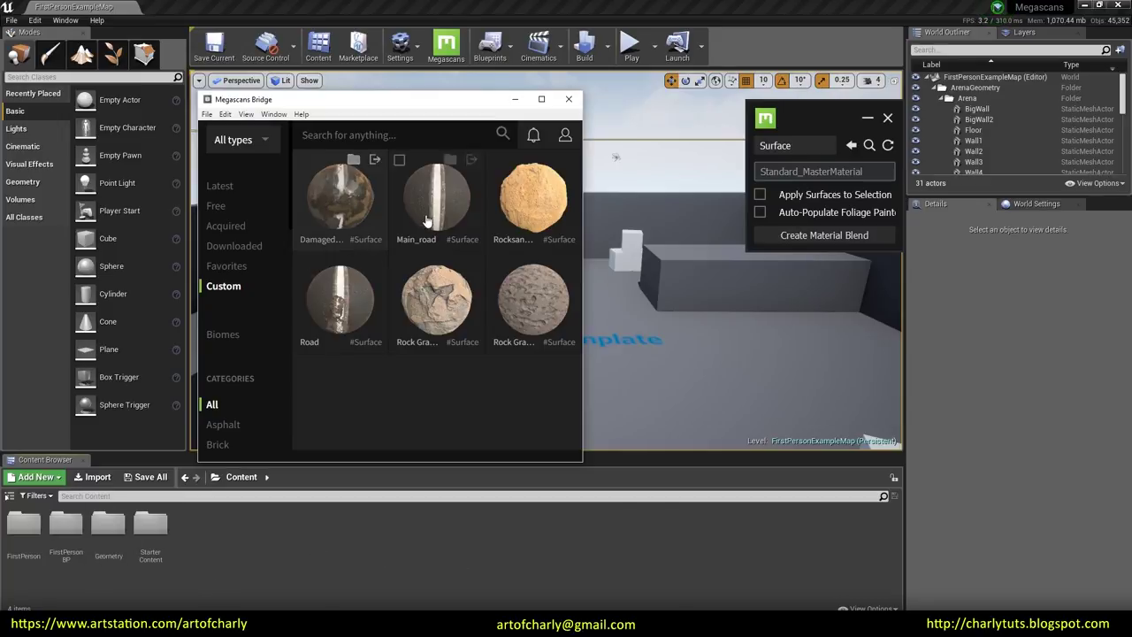
{"action": "left_click", "coordinate": [542, 423]}
{"action": "left_click", "coordinate": [514, 101]}
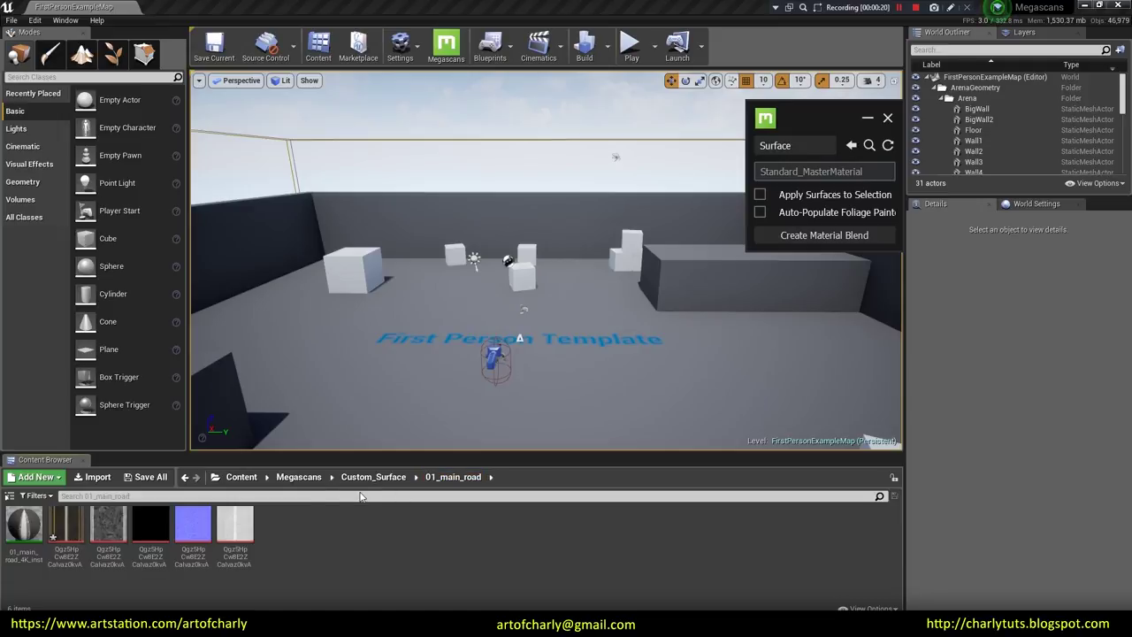
Step: Set the Megascans panel to Custom Surface using Standard_MasterMaterial from Master_Materials
{"action": "left_click", "coordinate": [299, 476]}
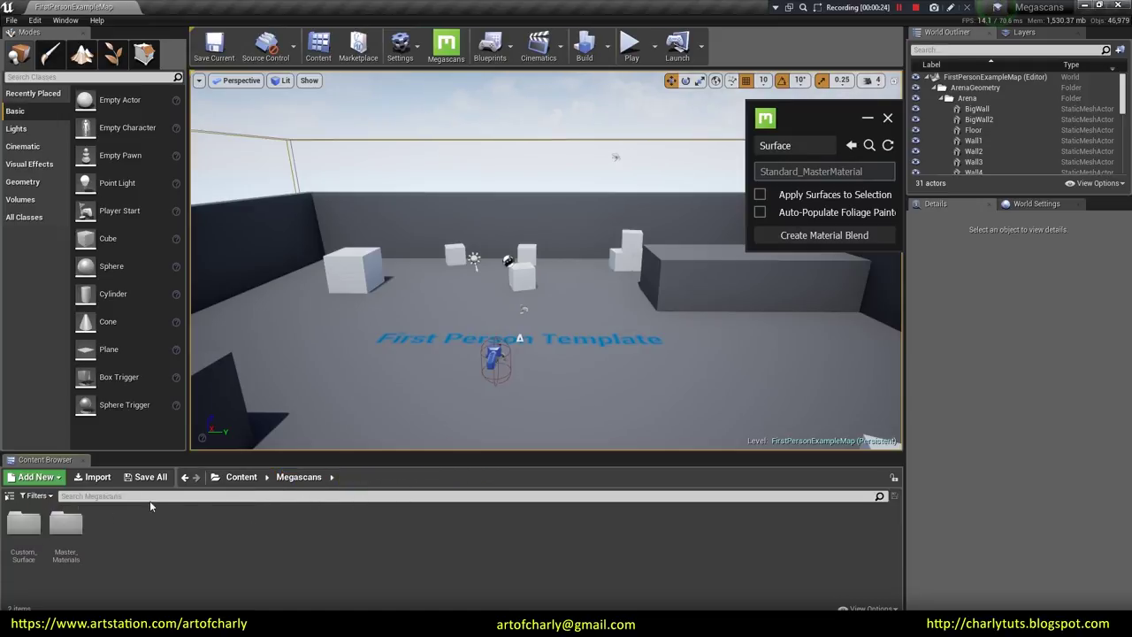
{"action": "double_click", "coordinate": [75, 530]}
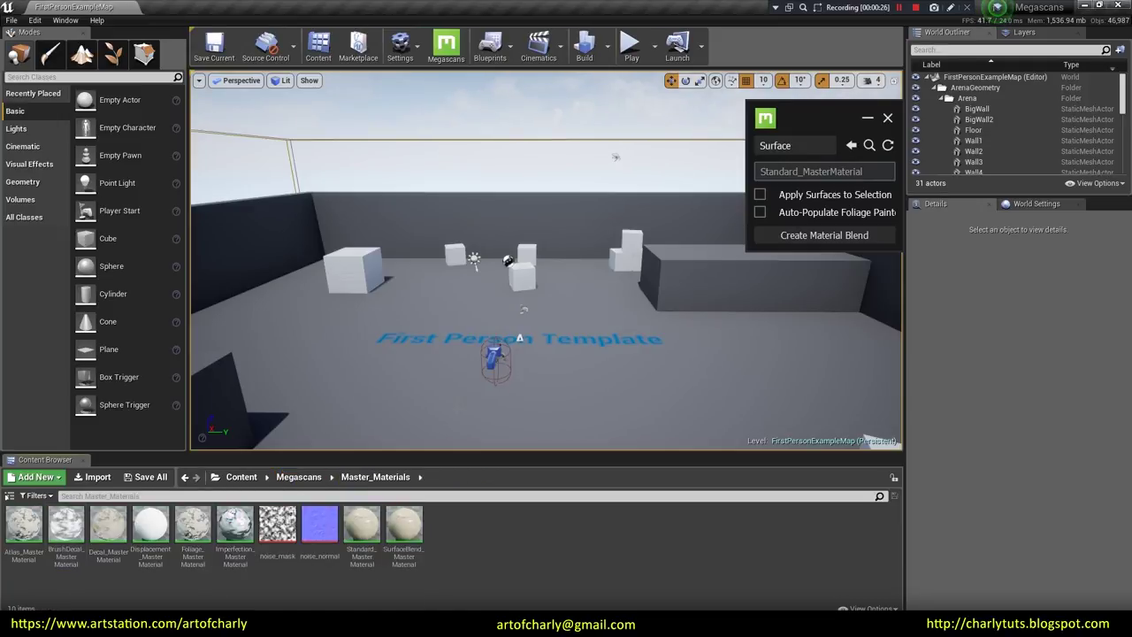
{"action": "left_click", "coordinate": [361, 528]}
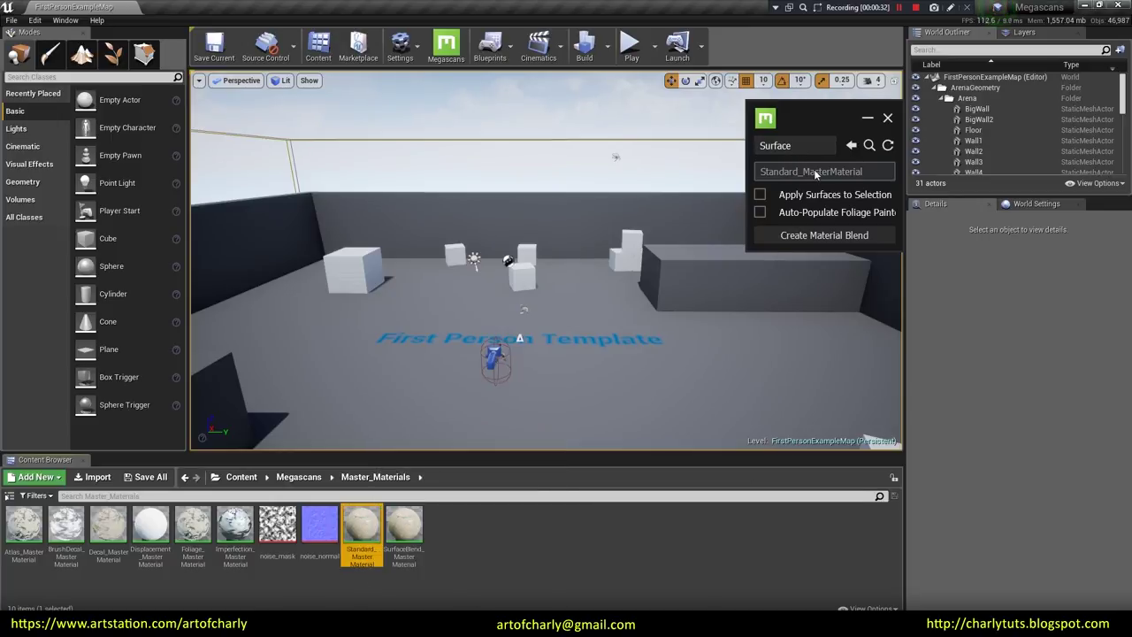
{"action": "left_click", "coordinate": [796, 145]}
{"action": "scroll", "coordinate": [813, 256], "scroll_direction": "down", "scroll_amount": 2}
{"action": "left_click", "coordinate": [787, 265]}
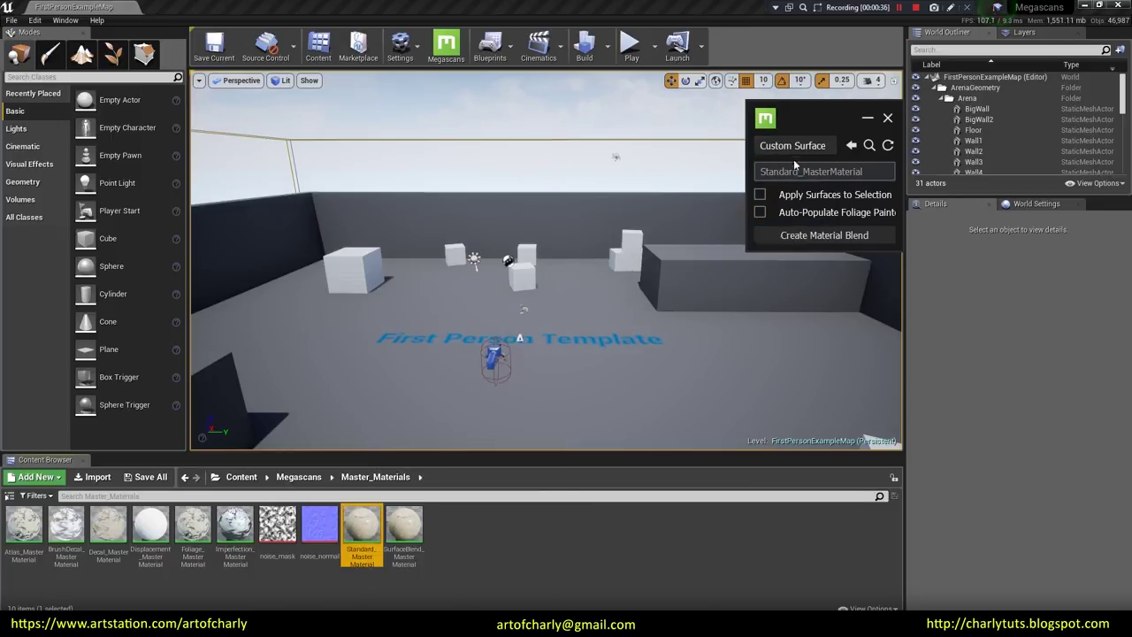
{"action": "left_click", "coordinate": [849, 147]}
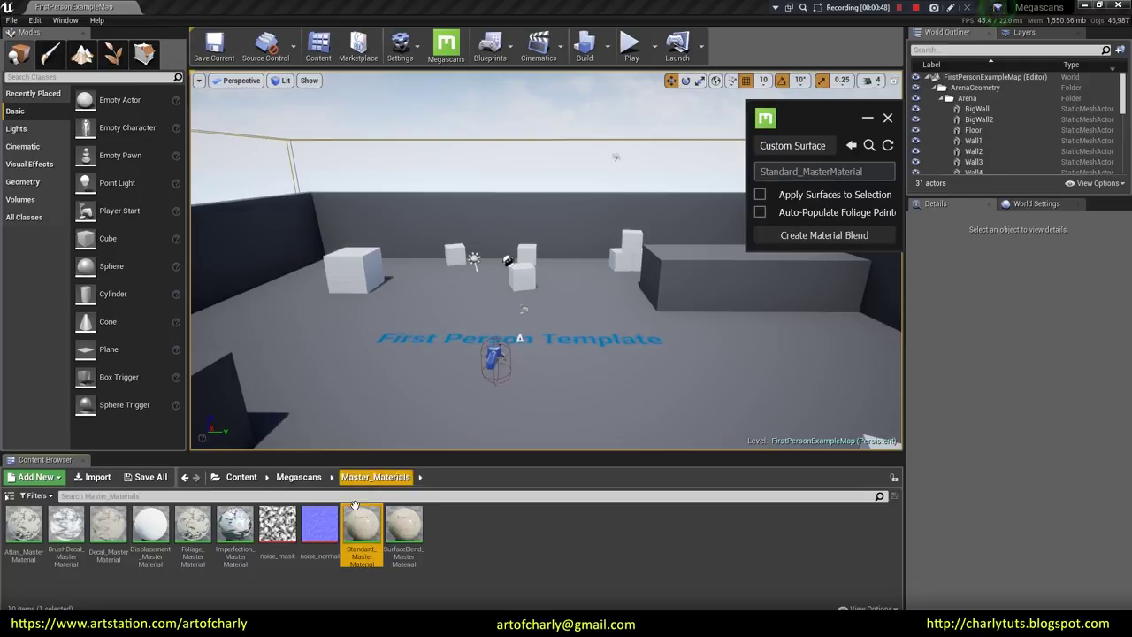
{"action": "left_click", "coordinate": [299, 477]}
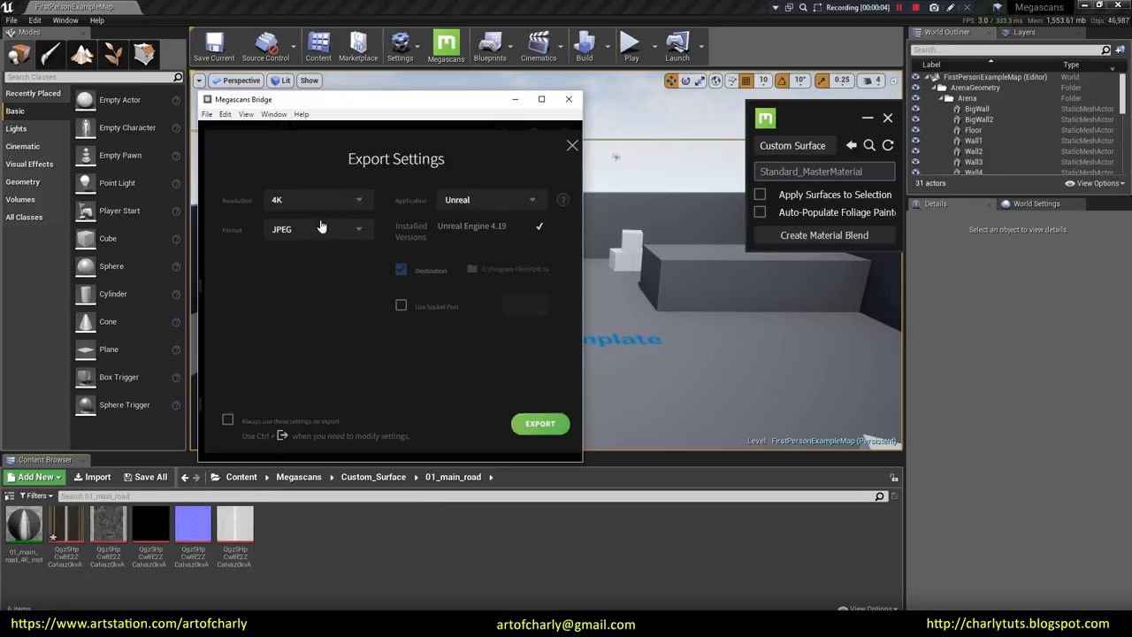
Step: Export Damaged_road to Unreal and move the Megascans panel aside
{"action": "left_click", "coordinate": [539, 424]}
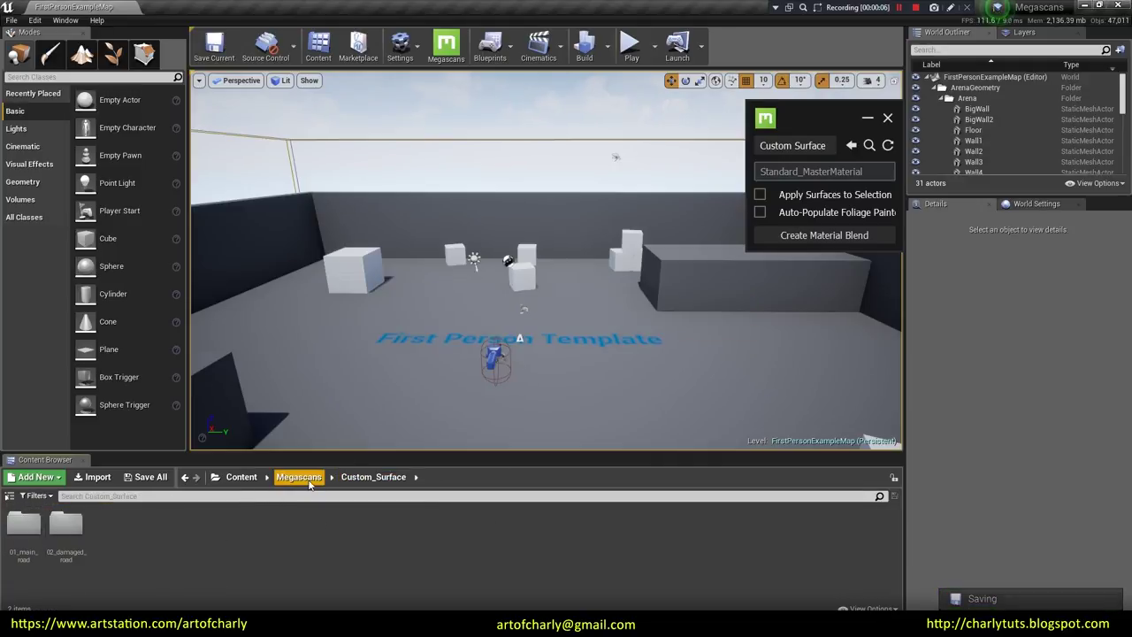
{"action": "left_click_drag", "start_coordinate": [818, 107], "coordinate": [1028, 247]}
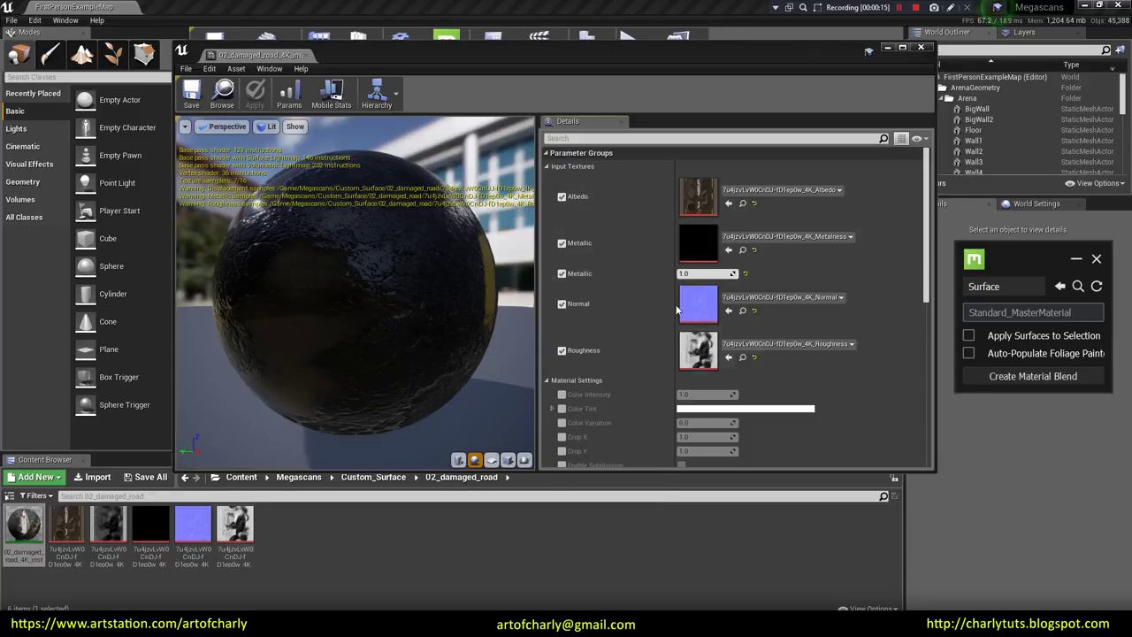
Step: Close the 02_damaged_road instance editor and open Standard_MasterMaterial from Megascans/Master_Materials
{"action": "scroll", "coordinate": [599, 268], "scroll_direction": "down", "scroll_amount": 5}
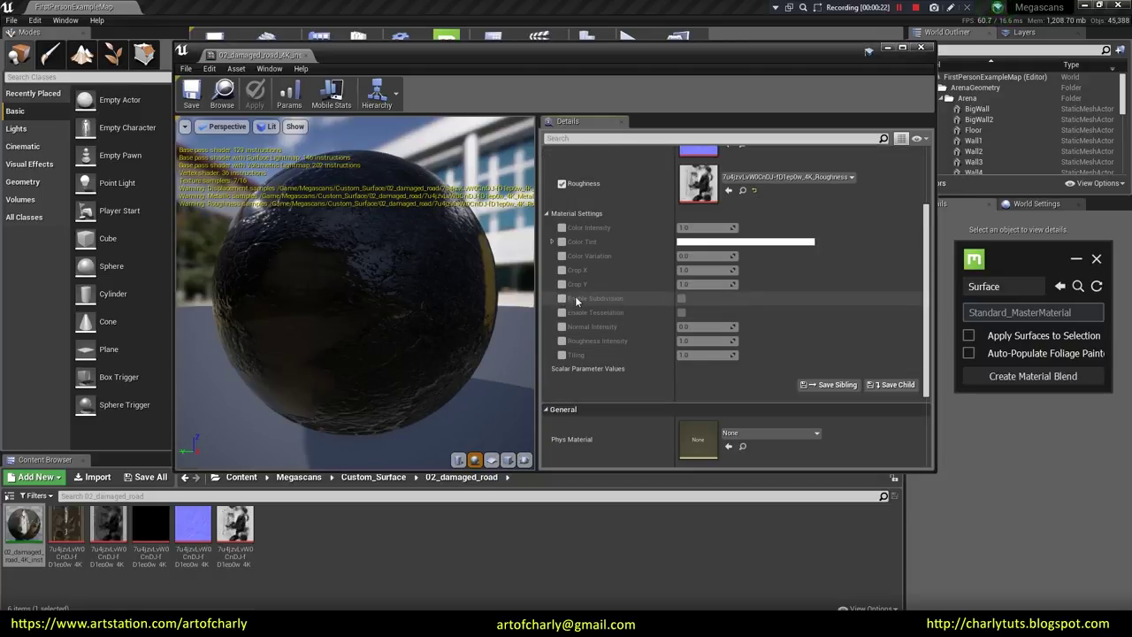
{"action": "left_click", "coordinate": [920, 47]}
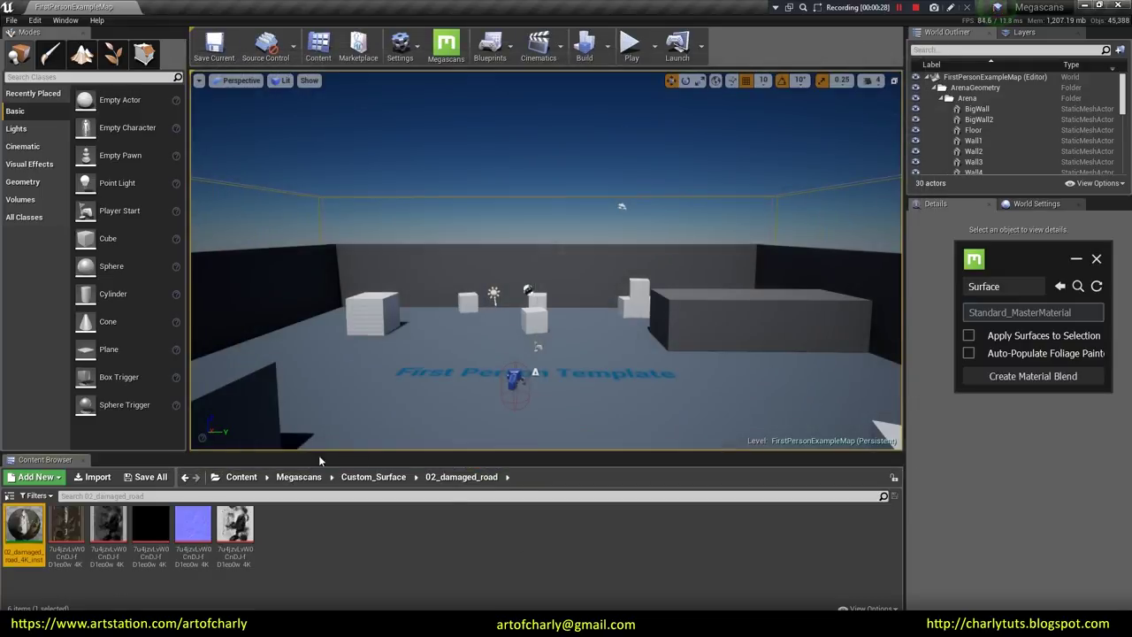
{"action": "left_click", "coordinate": [298, 476]}
{"action": "double_click", "coordinate": [108, 525]}
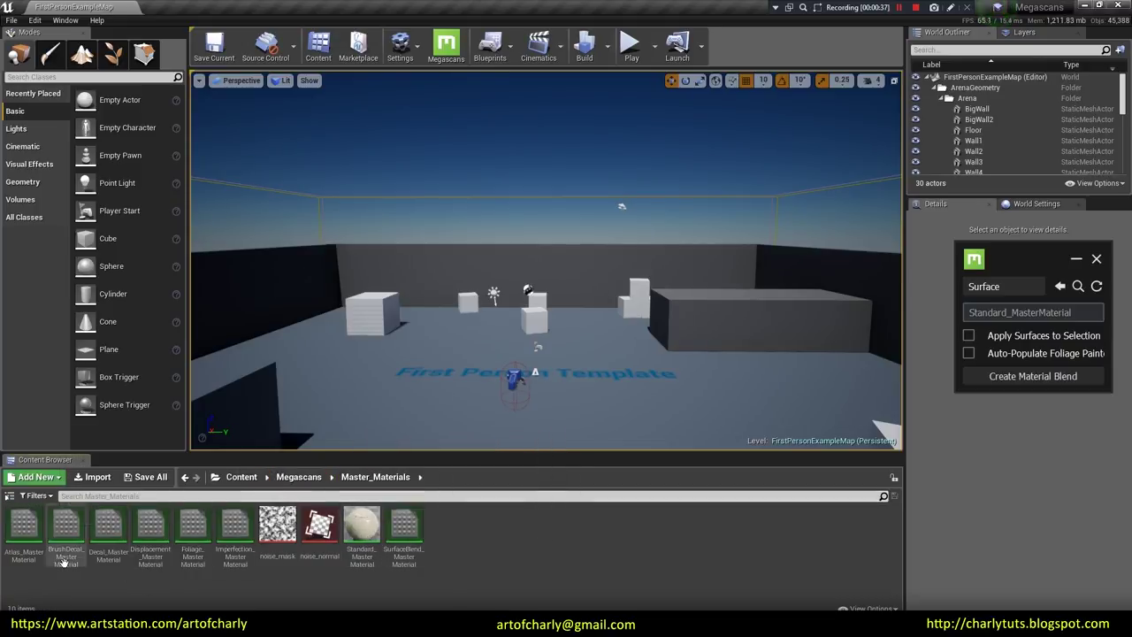
{"action": "left_click", "coordinate": [298, 477]}
{"action": "double_click", "coordinate": [67, 525]}
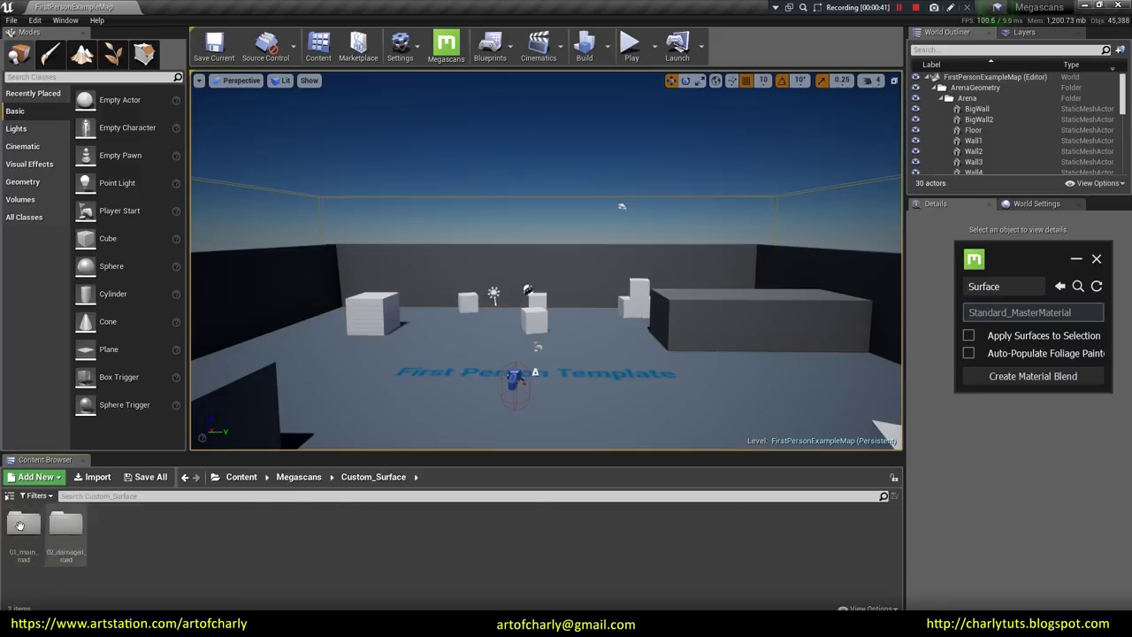
{"action": "left_click", "coordinate": [298, 476]}
{"action": "double_click", "coordinate": [108, 525]}
{"action": "left_click", "coordinate": [363, 529]}
{"action": "double_click", "coordinate": [363, 529]}
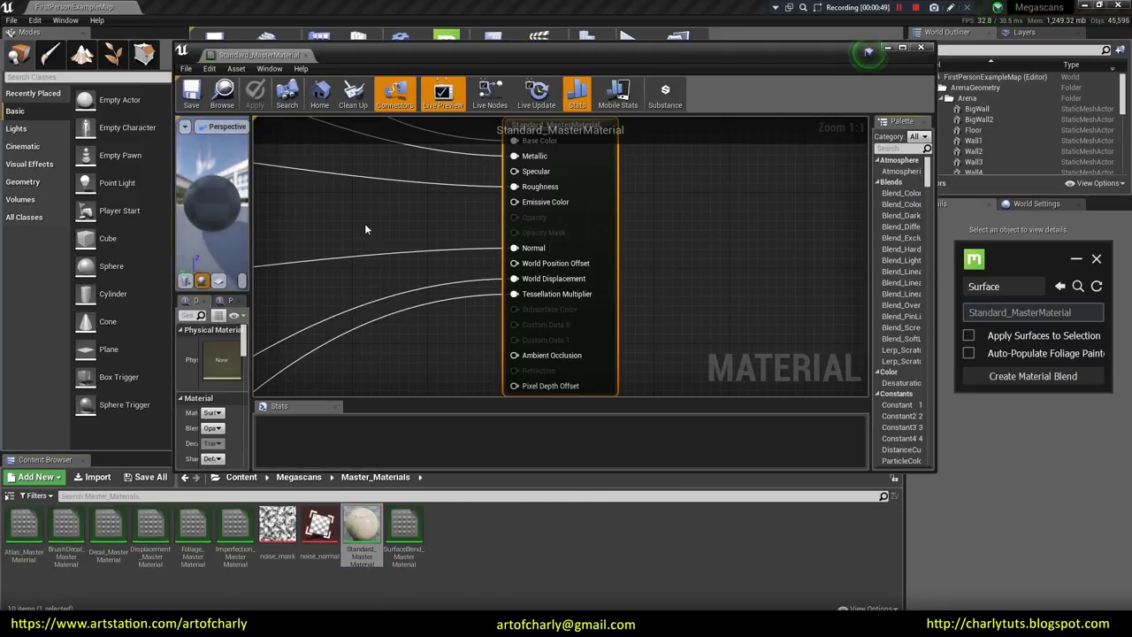
Step: Pan Standard_MasterMaterial's graph from the output node to the Displacement comment box
{"action": "mouse_move", "coordinate": [298, 233]}
{"action": "right_mouse_down"}
{"action": "mouse_move", "coordinate": [333, 307]}
{"action": "mouse_move", "coordinate": [407, 234]}
{"action": "right_mouse_up"}
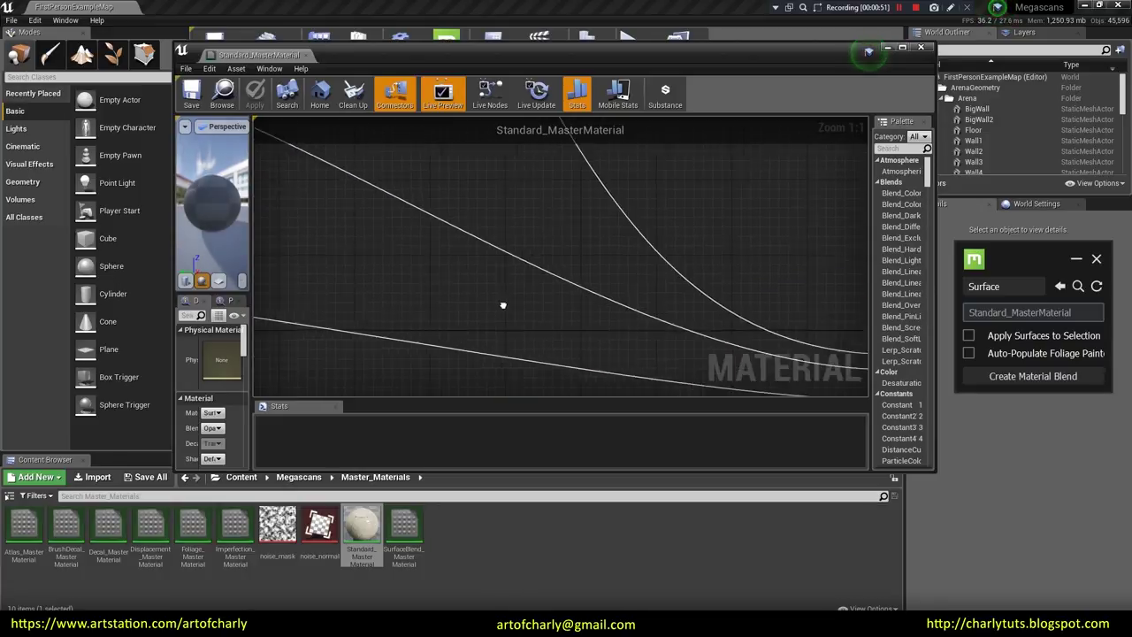
{"action": "right_click_drag", "start_coordinate": [568, 303], "coordinate": [403, 239]}
{"action": "mouse_move", "coordinate": [558, 289]}
{"action": "right_mouse_down"}
{"action": "mouse_move", "coordinate": [487, 348]}
{"action": "mouse_move", "coordinate": [400, 311]}
{"action": "right_mouse_up"}
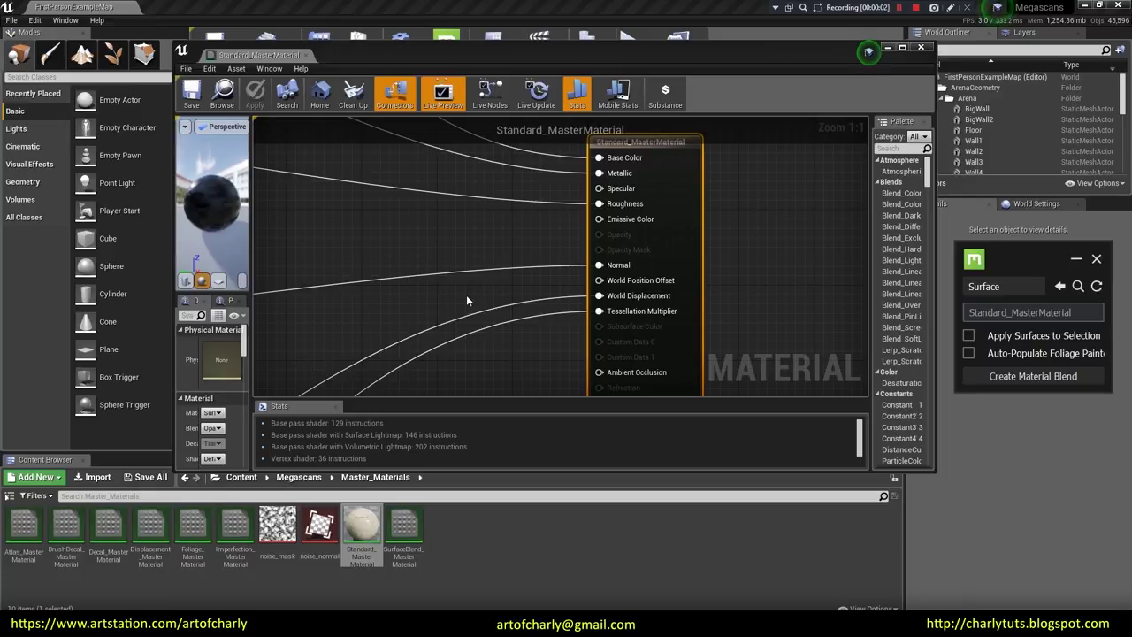
{"action": "mouse_move", "coordinate": [759, 59]}
{"action": "left_mouse_down"}
{"action": "mouse_move", "coordinate": [642, 149]}
{"action": "mouse_move", "coordinate": [694, 95]}
{"action": "left_mouse_up"}
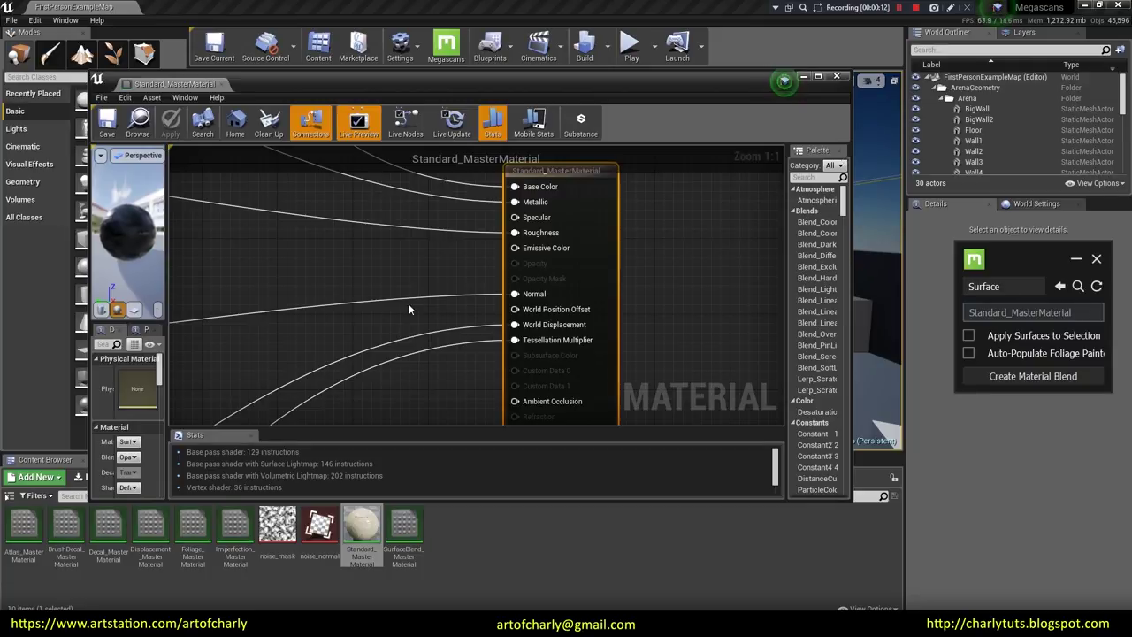
{"action": "mouse_move", "coordinate": [192, 348]}
{"action": "right_mouse_down"}
{"action": "mouse_move", "coordinate": [323, 271]}
{"action": "mouse_move", "coordinate": [237, 368]}
{"action": "right_mouse_up"}
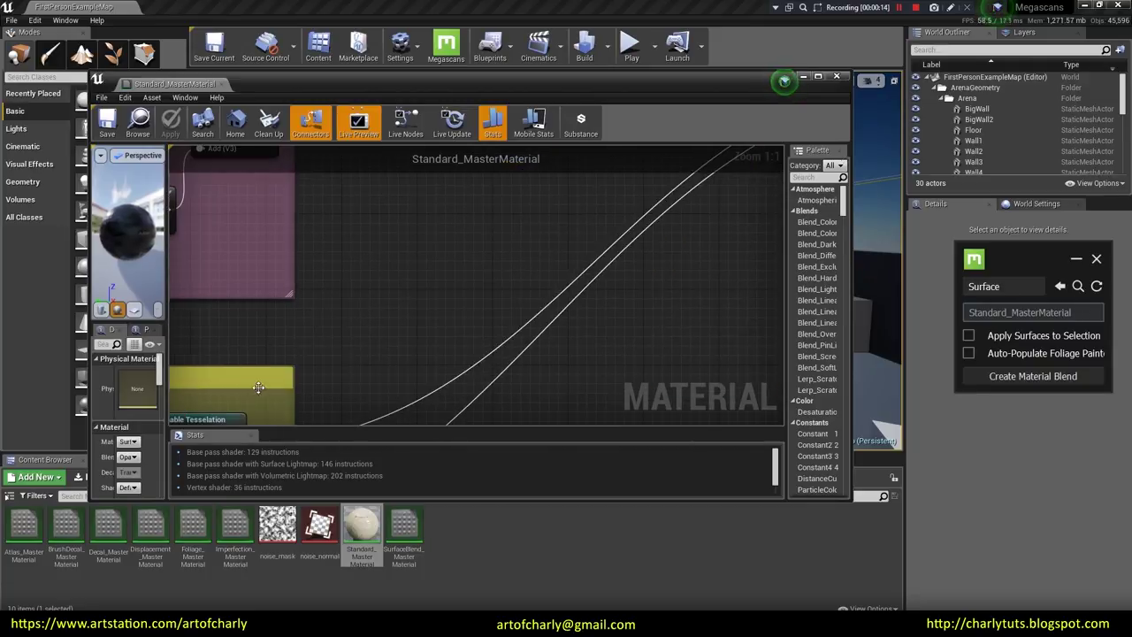
{"action": "right_click_drag", "start_coordinate": [295, 236], "coordinate": [552, 170]}
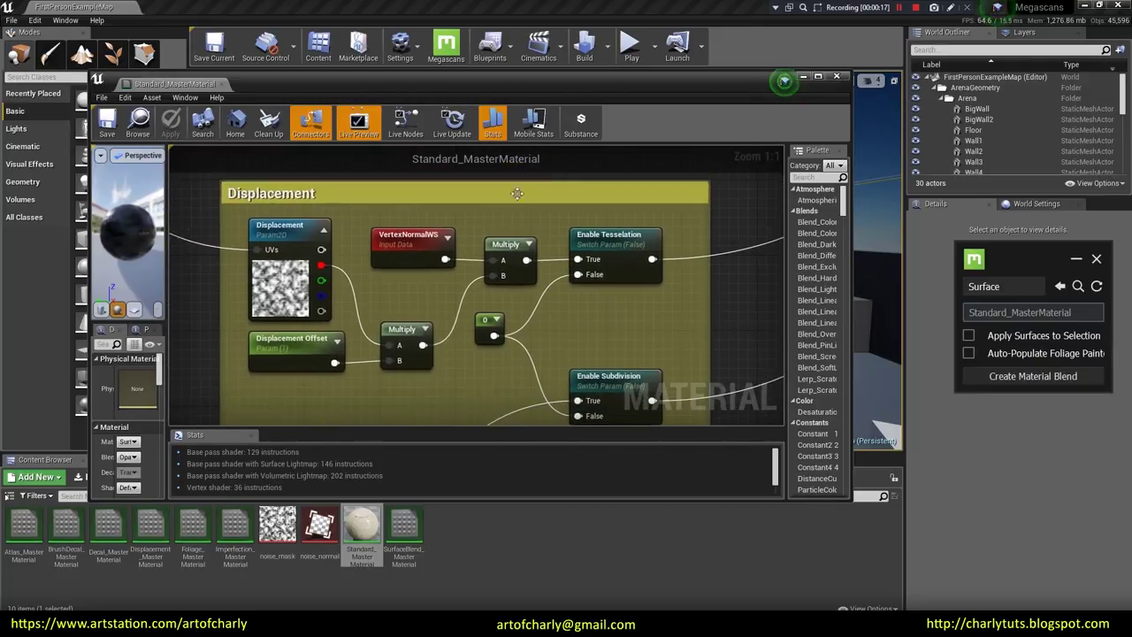
{"action": "right_click_drag", "start_coordinate": [698, 341], "coordinate": [707, 328]}
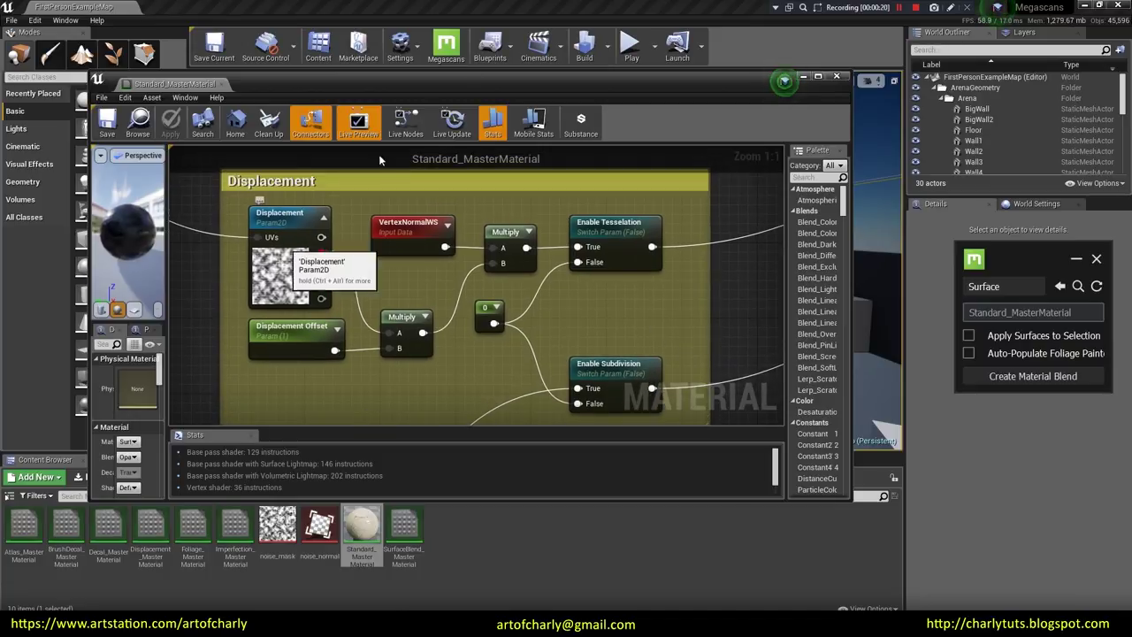
Step: Move the material editor window down to make room for the tessellation tutorial
{"action": "mouse_move", "coordinate": [528, 80]}
{"action": "left_mouse_down"}
{"action": "mouse_move", "coordinate": [657, 228]}
{"action": "mouse_move", "coordinate": [575, 67]}
{"action": "left_mouse_up"}
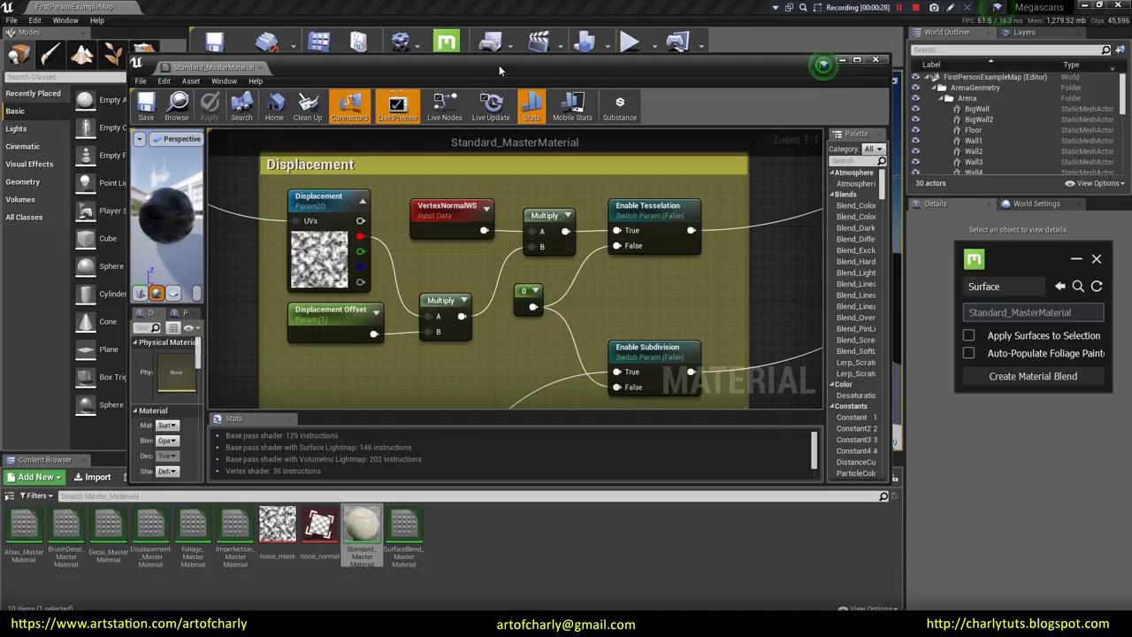
{"action": "left_click_drag", "start_coordinate": [497, 67], "coordinate": [539, 387]}
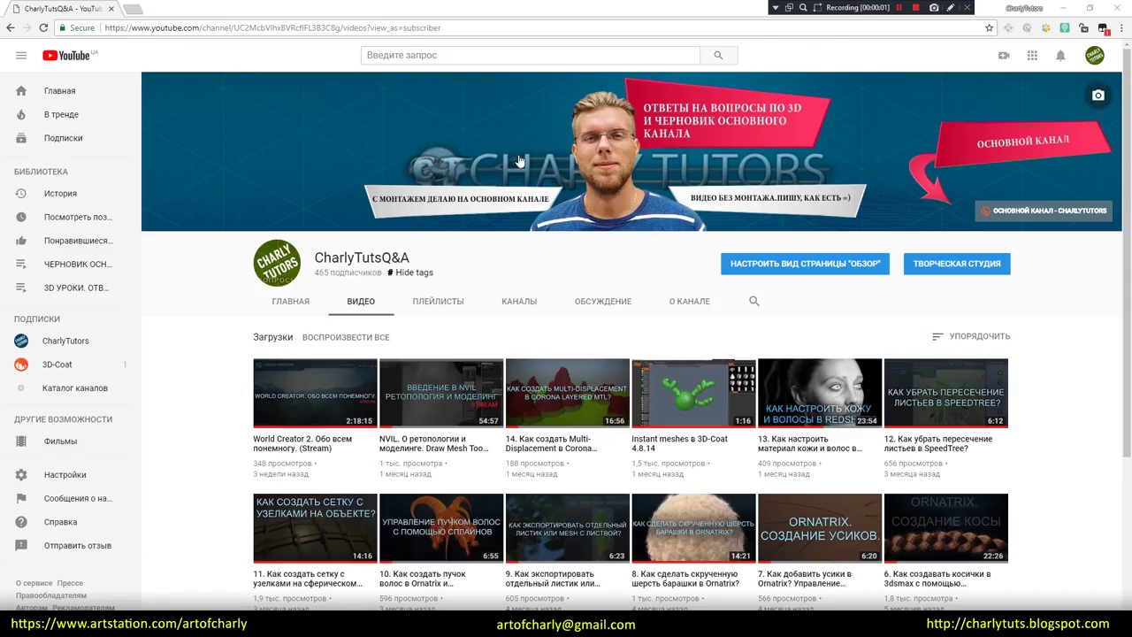
{"action": "scroll", "coordinate": [643, 203], "scroll_direction": "down", "scroll_amount": 3}
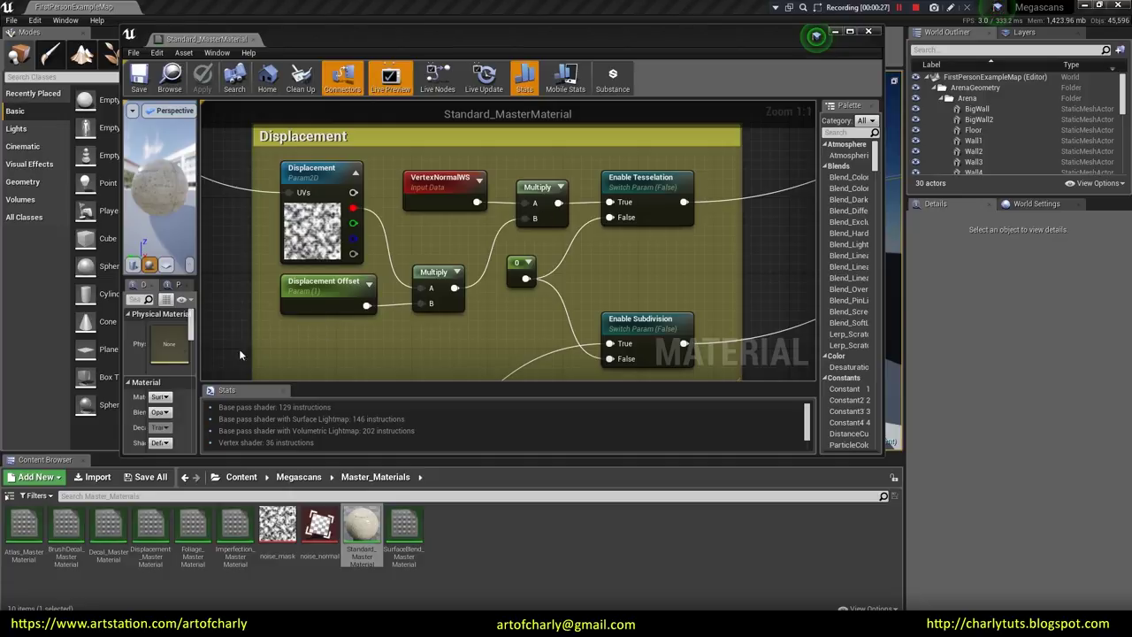
Step: Maximize the material editor and review the Distance Based Tesselation nodes feeding Enable Subdivision
{"action": "right_click_drag", "start_coordinate": [327, 327], "coordinate": [392, 242]}
{"action": "scroll", "coordinate": [485, 168], "scroll_direction": "down", "scroll_amount": 2}
{"action": "right_click_drag", "start_coordinate": [484, 168], "coordinate": [831, 68]}
{"action": "left_click", "coordinate": [850, 31]}
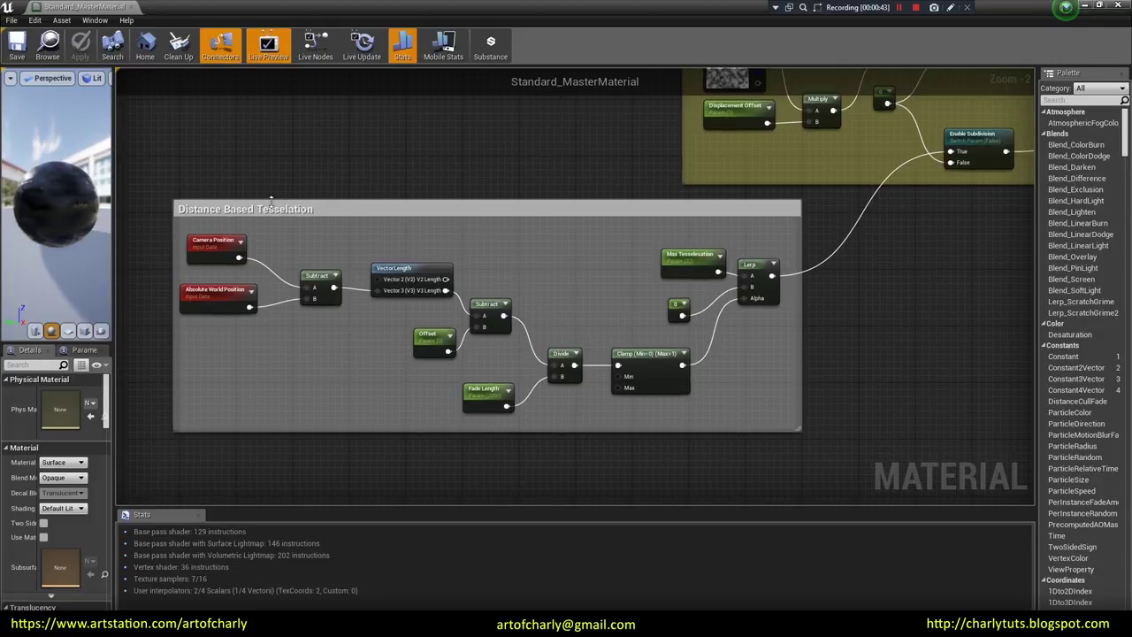
{"action": "scroll", "coordinate": [587, 196], "scroll_direction": "up", "scroll_amount": 1}
{"action": "scroll", "coordinate": [621, 188], "scroll_direction": "up", "scroll_amount": 1}
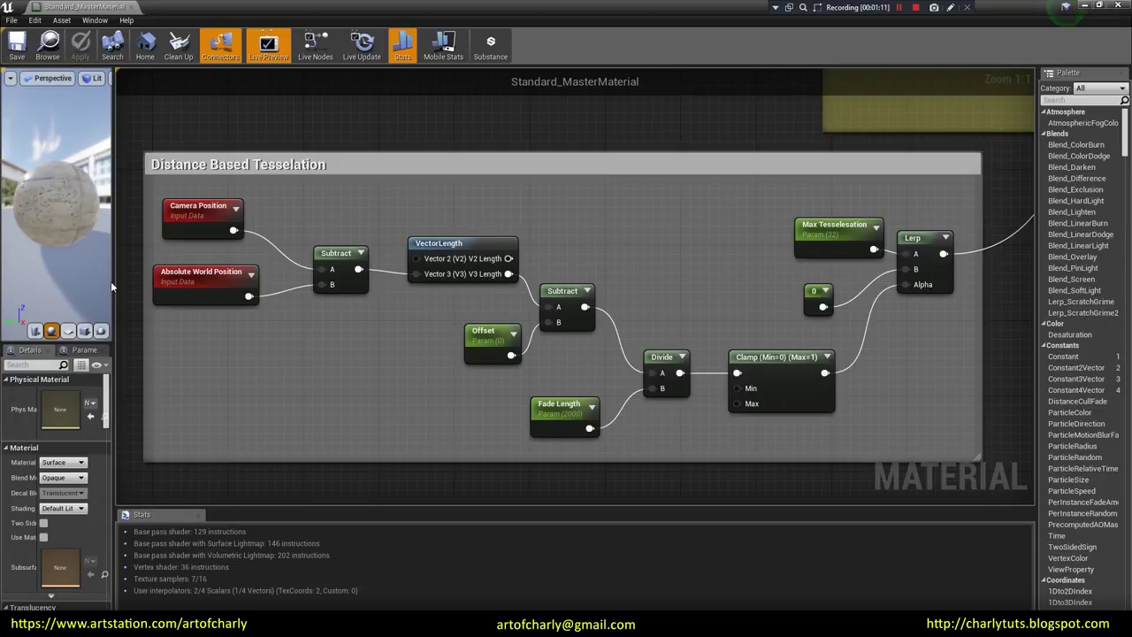
{"action": "right_click_drag", "start_coordinate": [859, 157], "coordinate": [676, 288]}
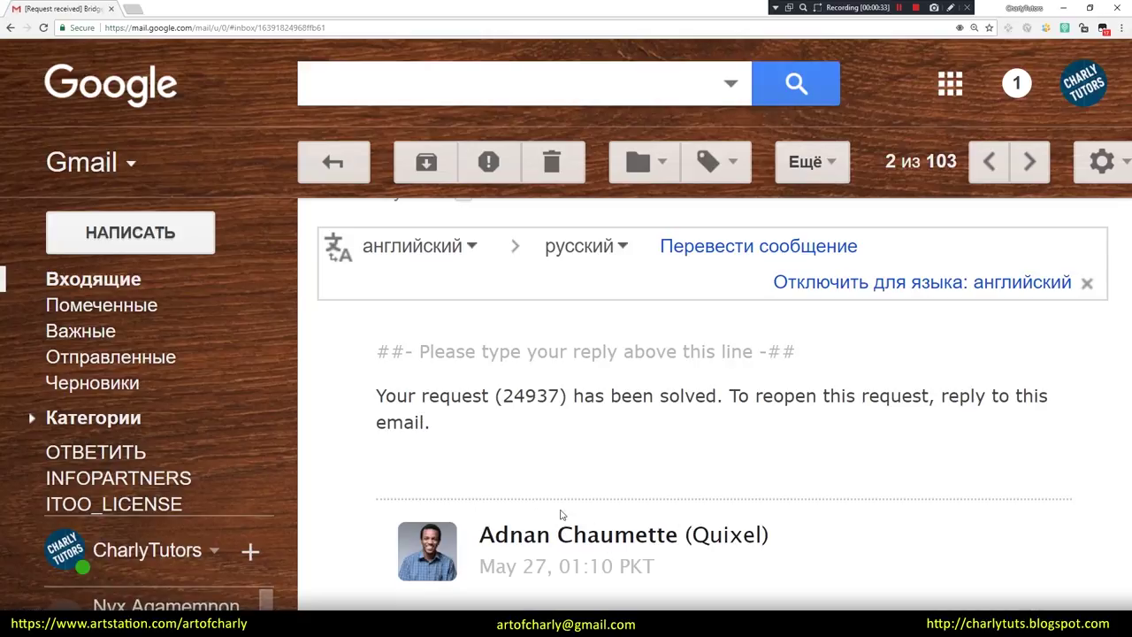
{"action": "left_click", "coordinate": [1061, 8]}
{"action": "mouse_move", "coordinate": [471, 432]}
{"action": "right_mouse_down"}
{"action": "mouse_move", "coordinate": [575, 326]}
{"action": "mouse_move", "coordinate": [337, 367]}
{"action": "right_mouse_up"}
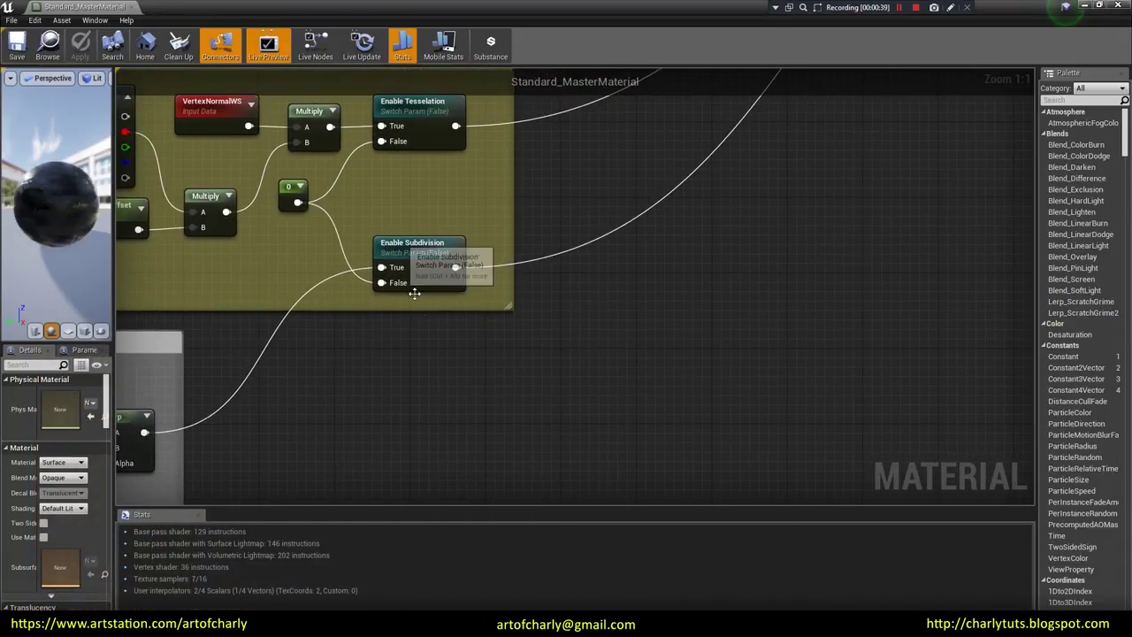
Step: Select the Max Tesselesation, Offset and Fade Length nodes and assign them the Displacement group
{"action": "right_click_drag", "start_coordinate": [373, 431], "coordinate": [627, 242]}
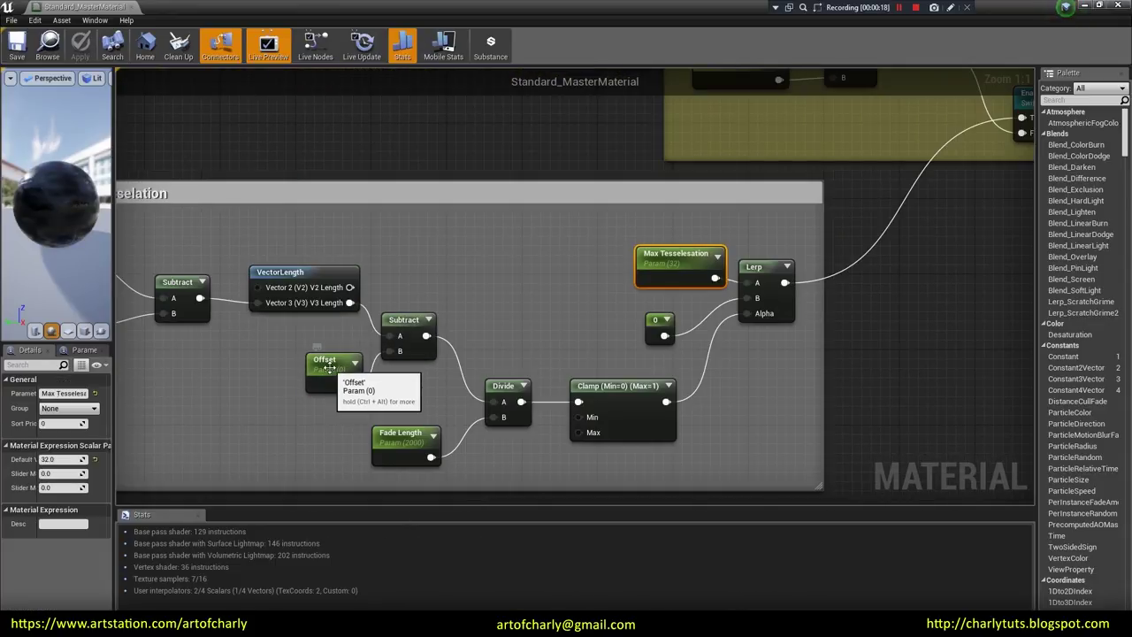
{"action": "left_click", "coordinate": [330, 372], "text": "ctrl"}
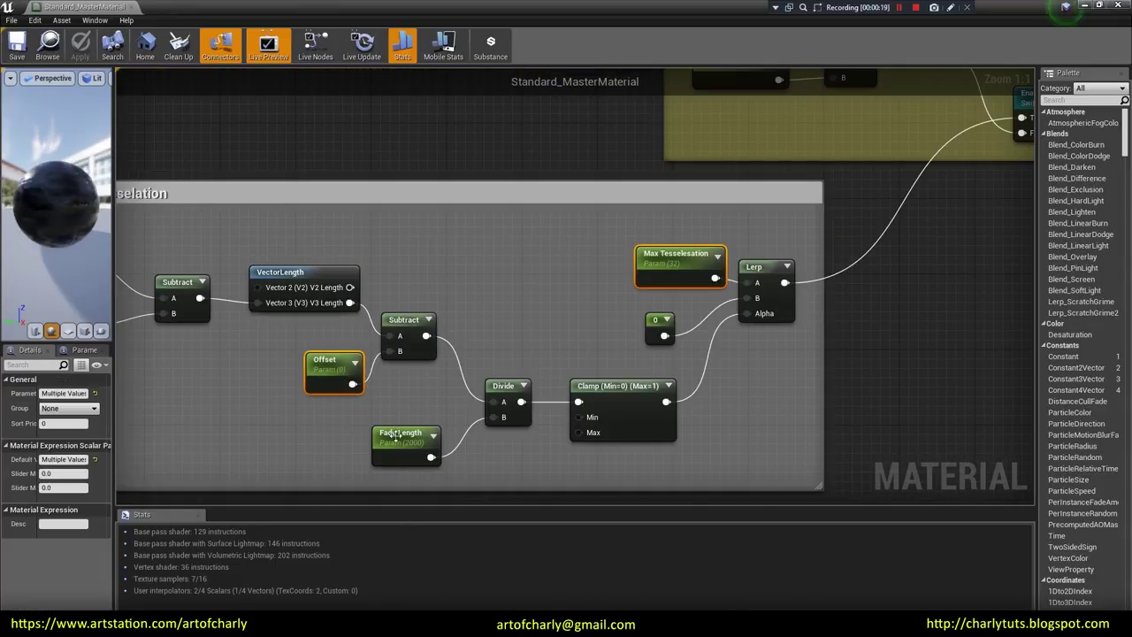
{"action": "left_click", "coordinate": [402, 442], "text": "ctrl"}
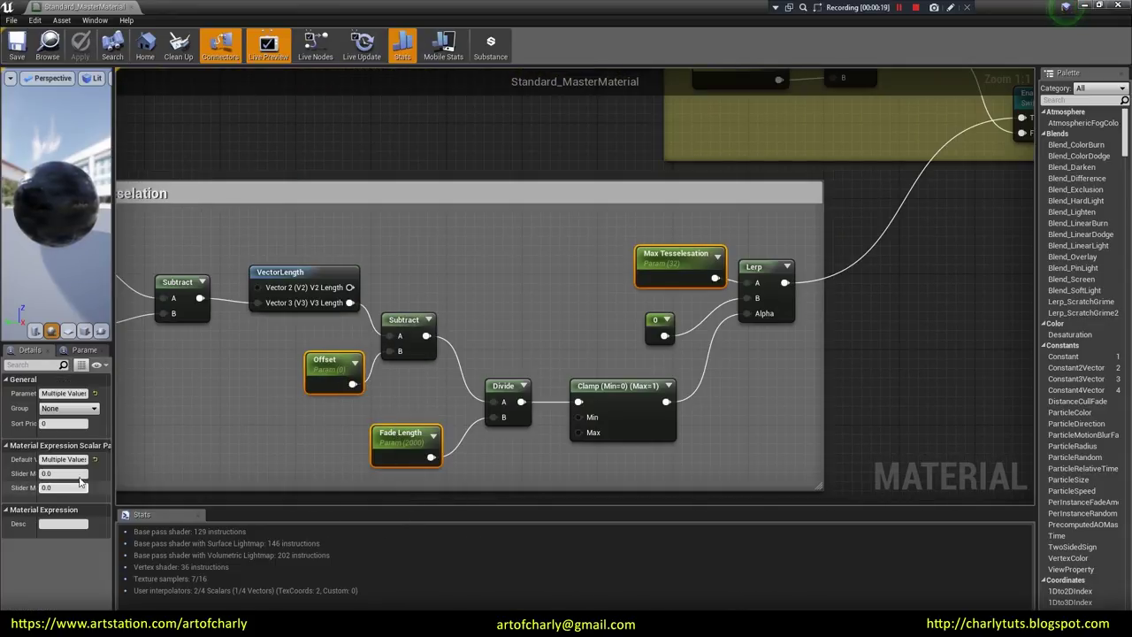
{"action": "left_click", "coordinate": [69, 408]}
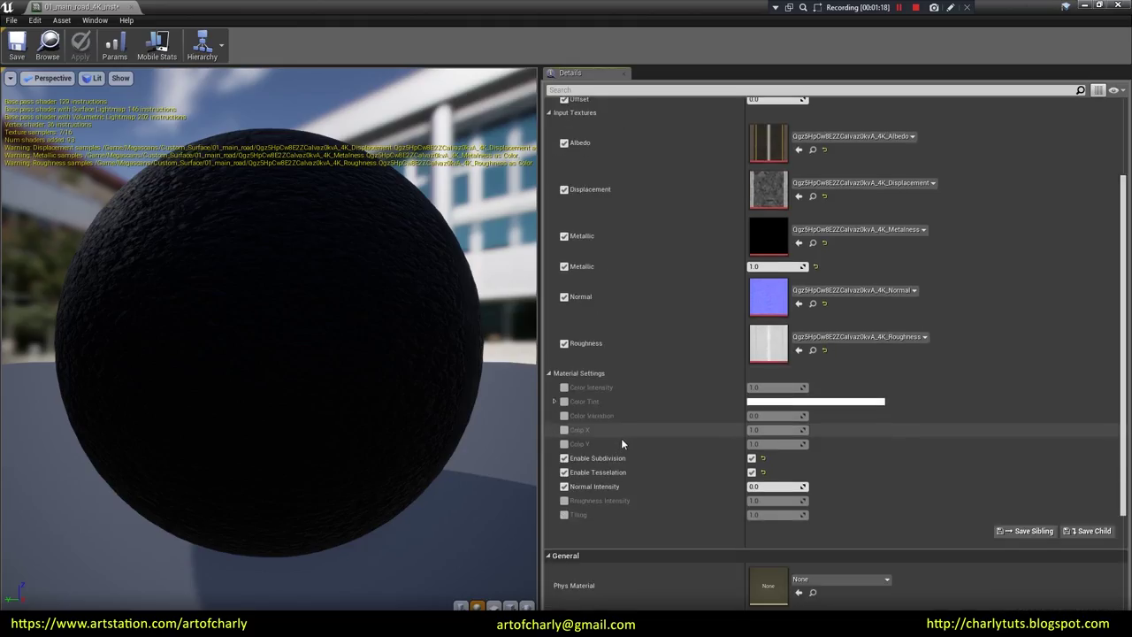
{"action": "scroll", "coordinate": [620, 437], "scroll_direction": "down", "scroll_amount": 3}
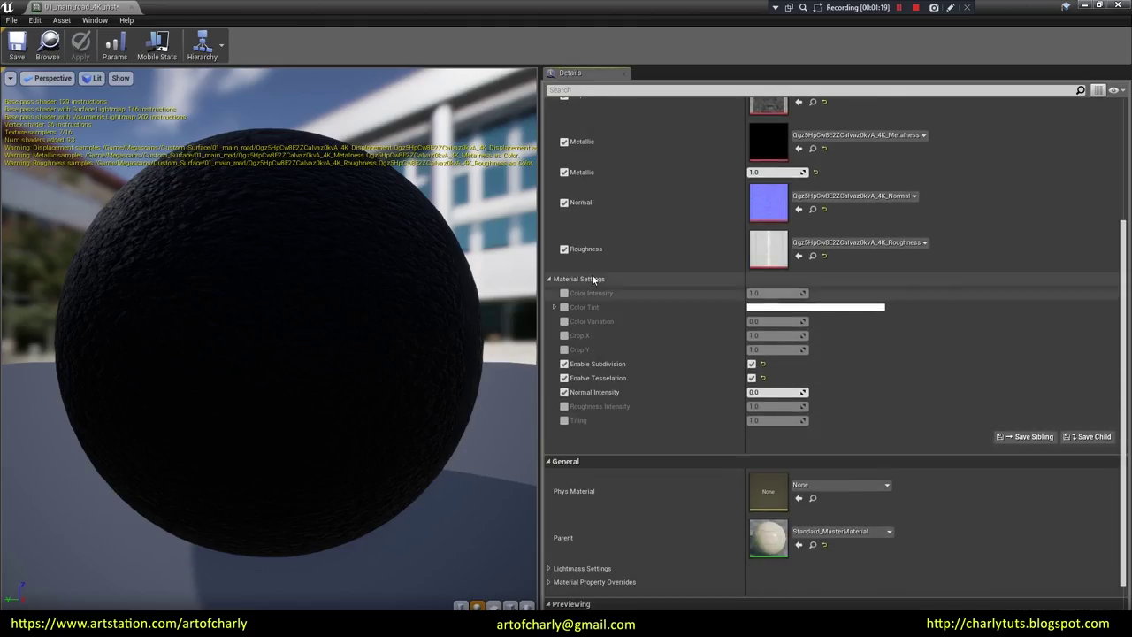
Step: Check the Displacement group in the 01_main_road instance and save it with Ctrl+S
{"action": "scroll", "coordinate": [649, 291], "scroll_direction": "up", "scroll_amount": 4}
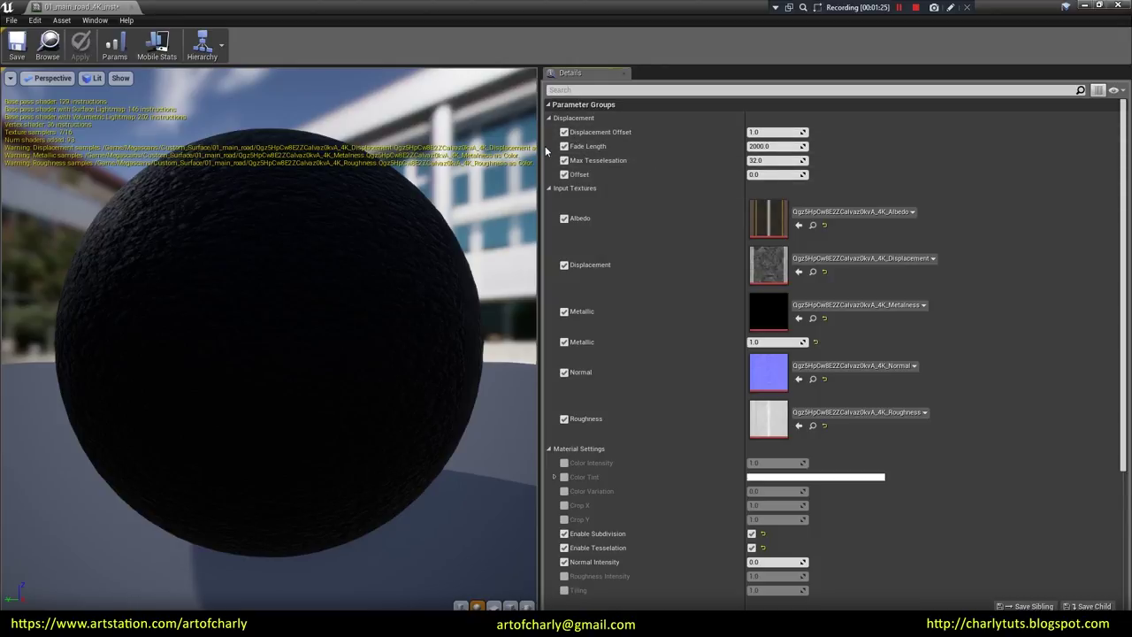
{"action": "key", "text": "ctrl+s"}
{"action": "scroll", "coordinate": [581, 366], "scroll_direction": "down", "scroll_amount": 5}
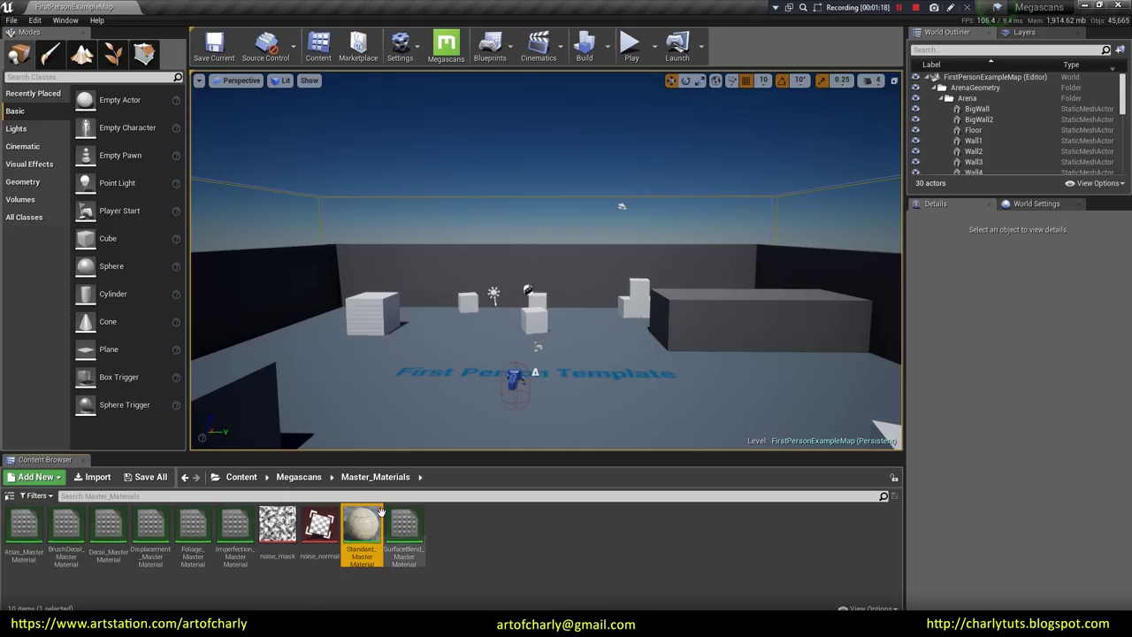
Step: Return to the Megascans folder in the Content Browser and bring Autodesk Maya 2018 forward
{"action": "left_click", "coordinate": [288, 480]}
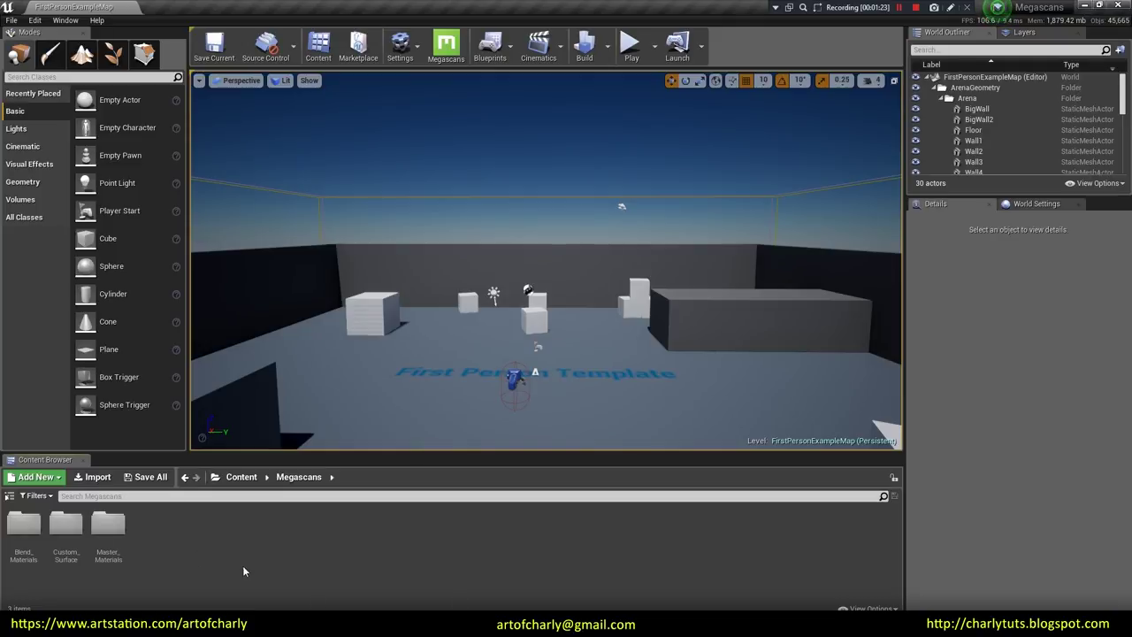
{"action": "left_click", "coordinate": [229, 633]}
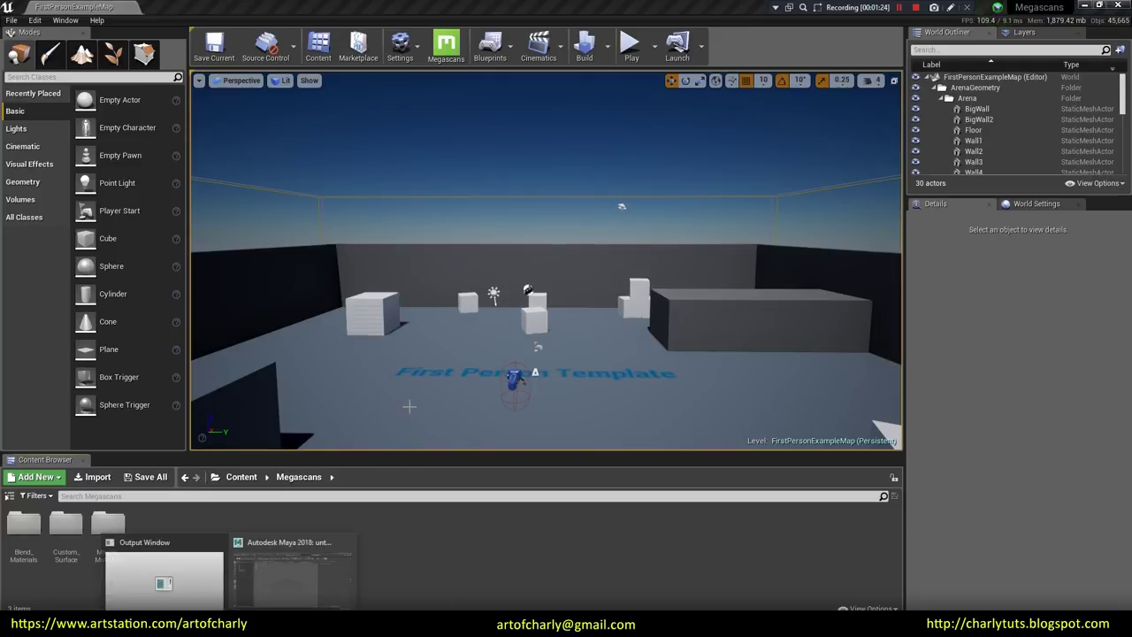
{"action": "left_click", "coordinate": [291, 575]}
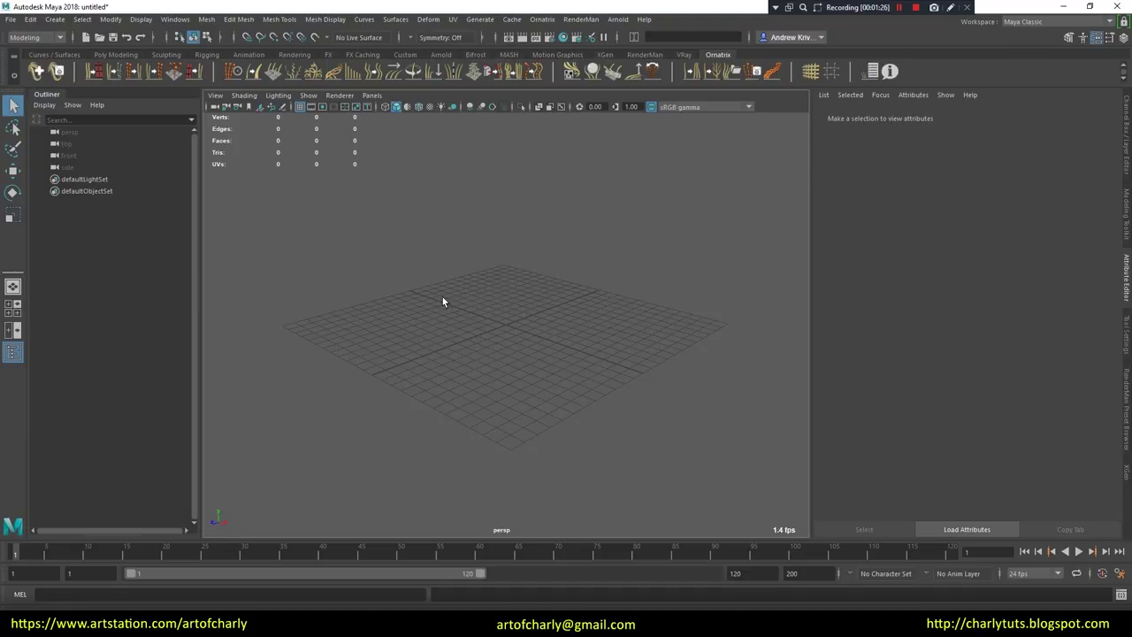
Step: Create a polygon plane with Width 200, Height 20 and 4×4 subdivisions, framed in view
{"action": "key", "text": "space"}
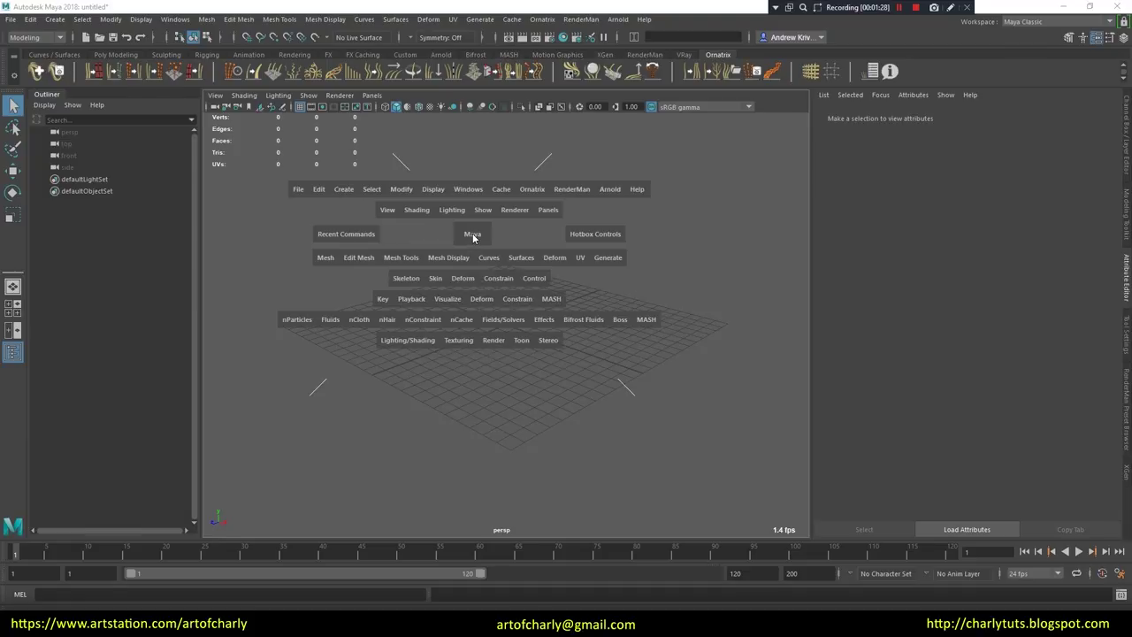
{"action": "left_click", "coordinate": [344, 190]}
{"action": "mouse_move", "coordinate": [398, 233]}
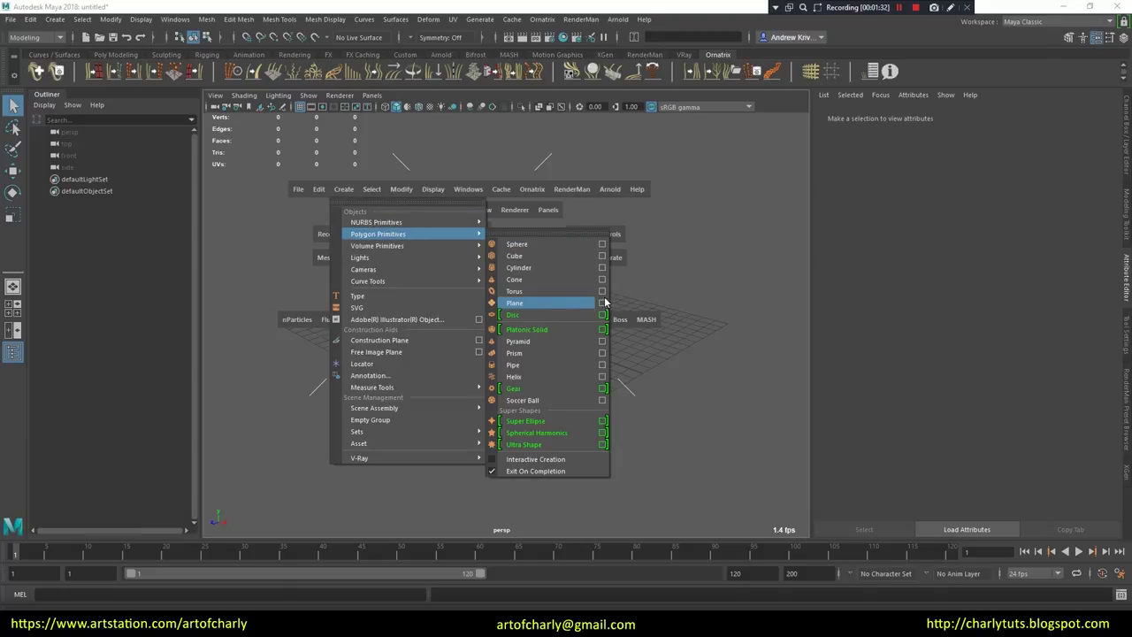
{"action": "left_click", "coordinate": [603, 303]}
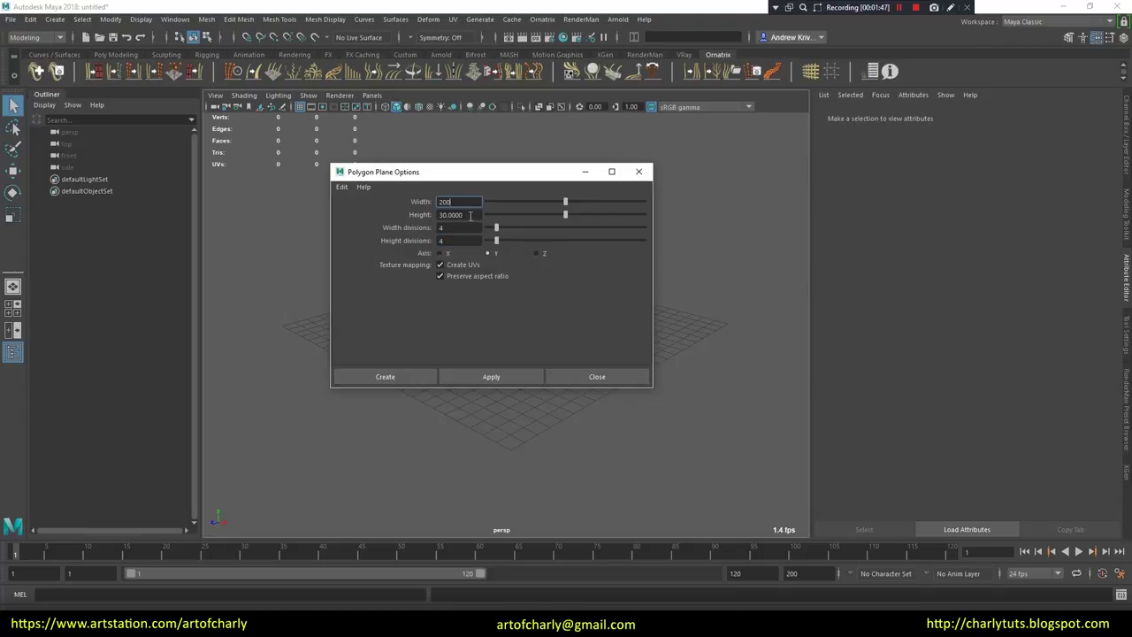
{"action": "type", "text": "200"}
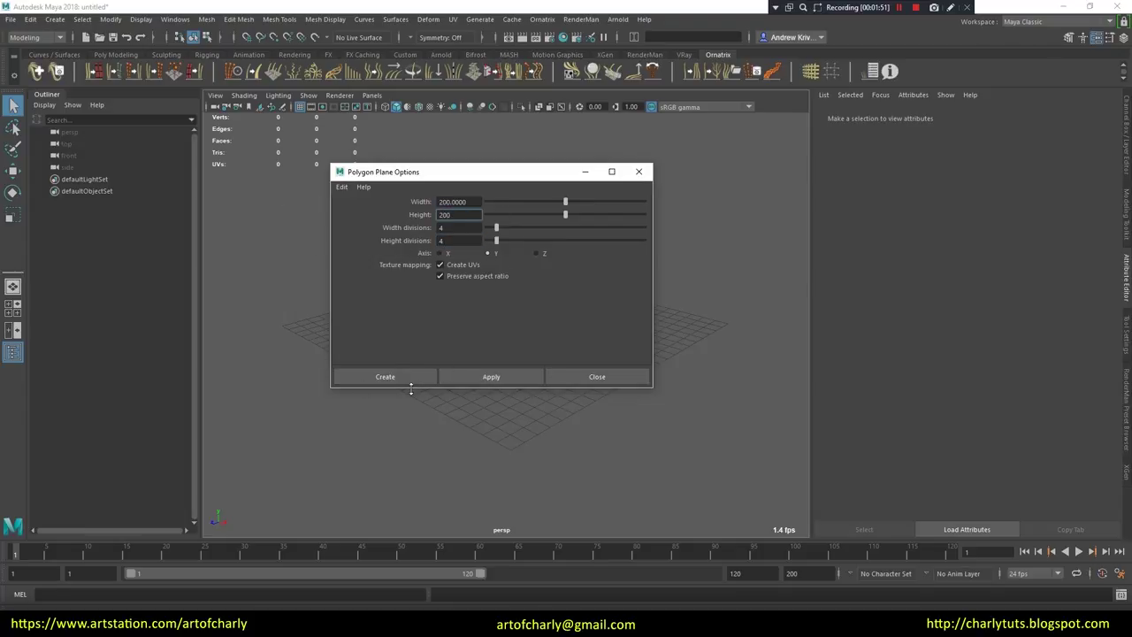
{"action": "left_click", "coordinate": [385, 377]}
{"action": "scroll", "coordinate": [477, 306], "scroll_direction": "down", "scroll_amount": 5}
{"action": "scroll", "coordinate": [477, 307], "scroll_direction": "down", "scroll_amount": 3}
{"action": "key", "text": "f"}
{"action": "left_click_drag", "start_coordinate": [410, 291], "coordinate": [416, 278], "text": "alt"}
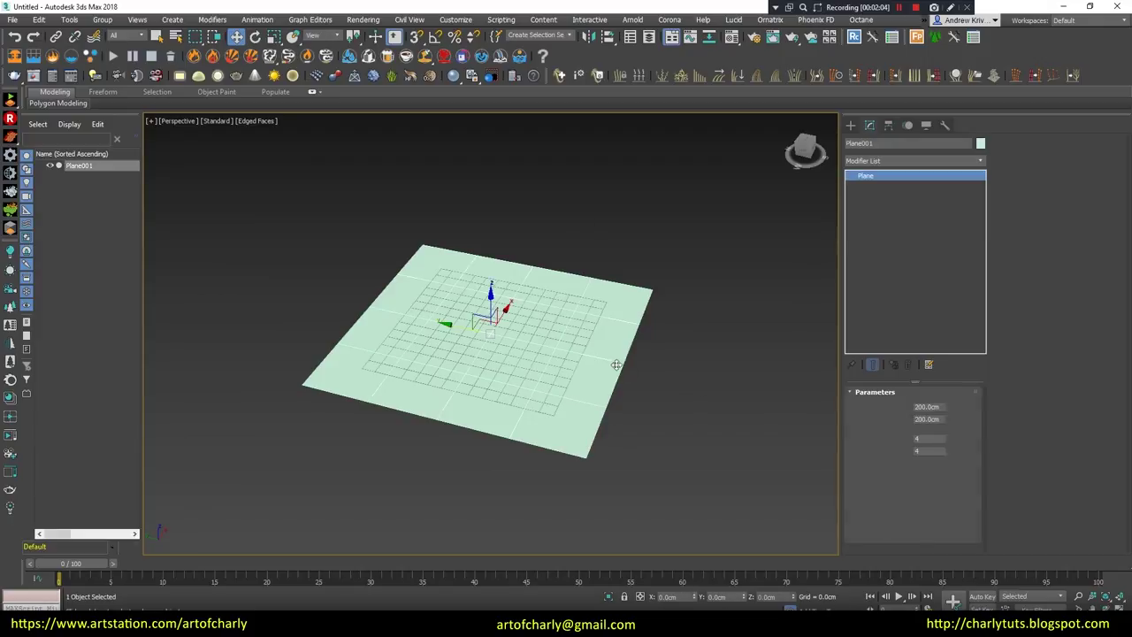
Step: Hide the viewport grid and confirm the plane has 4 length and 4 width segments
{"action": "key", "text": "g"}
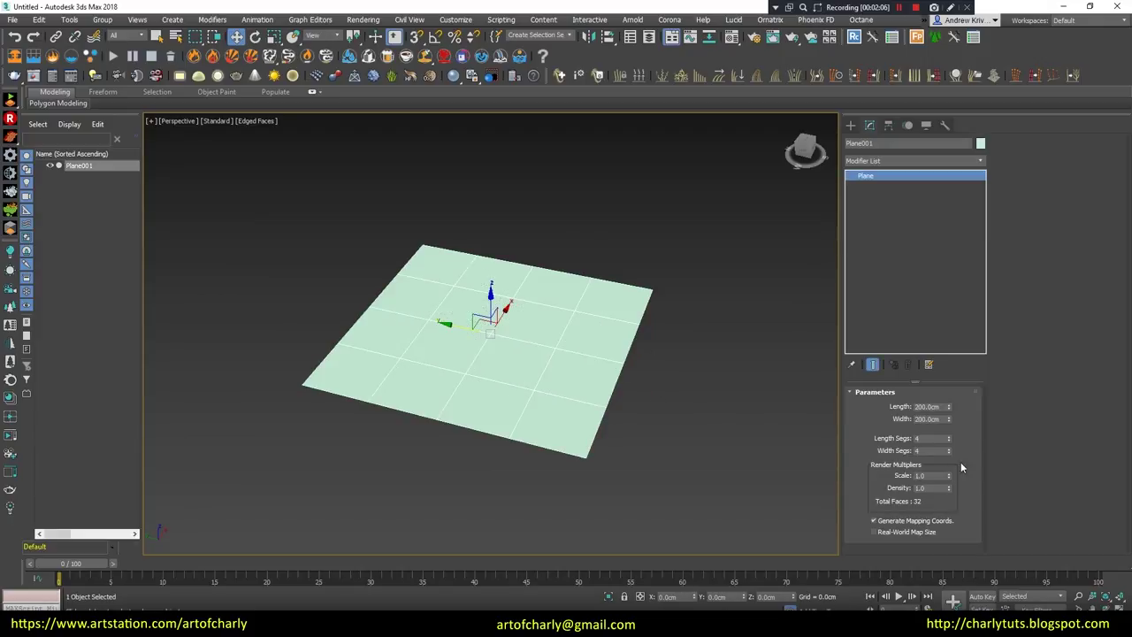
{"action": "double_click", "coordinate": [924, 438]}
{"action": "left_click", "coordinate": [522, 484]}
{"action": "left_click", "coordinate": [392, 404]}
{"action": "middle_click_drag", "start_coordinate": [434, 341], "coordinate": [419, 362], "text": "alt"}
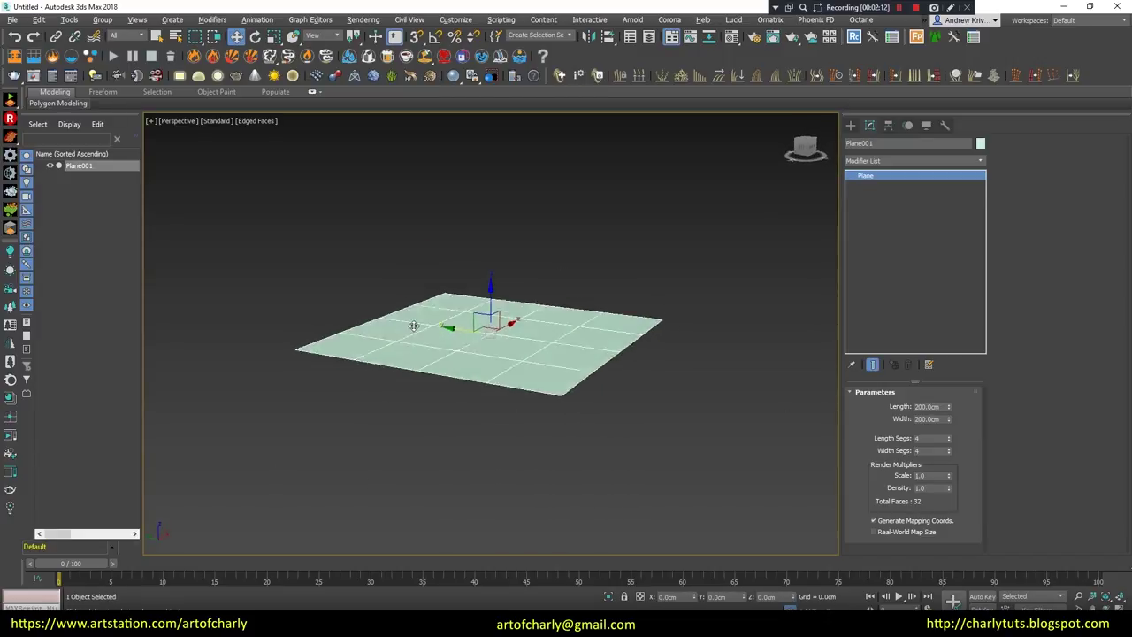
{"action": "scroll", "coordinate": [512, 348], "scroll_direction": "up", "scroll_amount": 3}
{"action": "middle_click_drag", "start_coordinate": [512, 348], "coordinate": [465, 334], "text": "alt"}
{"action": "scroll", "coordinate": [465, 335], "scroll_direction": "down", "scroll_amount": 3}
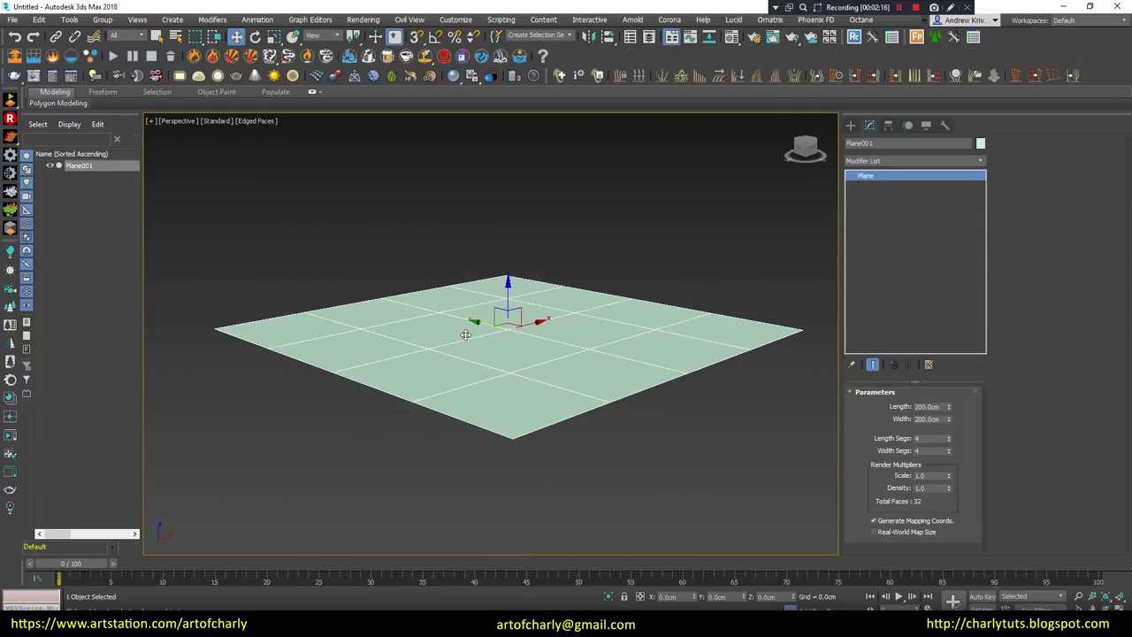
Step: Raise the plane to about Z 0.404 cm in Front view, then return to Perspective
{"action": "key", "text": "f"}
{"action": "middle_click_drag", "start_coordinate": [495, 331], "coordinate": [507, 416]}
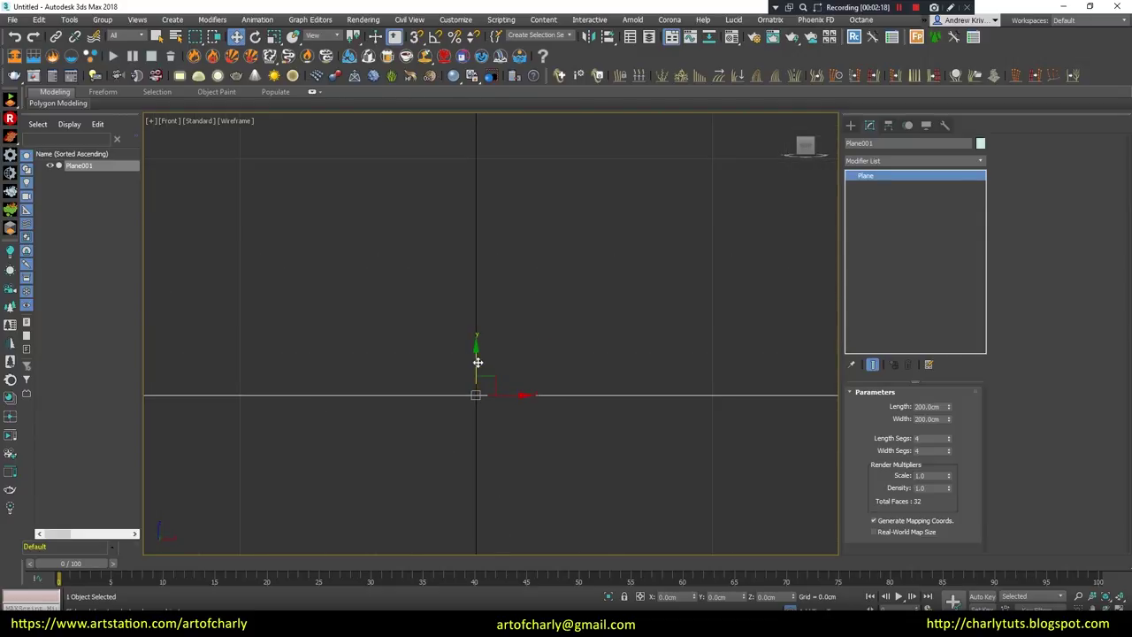
{"action": "left_click_drag", "start_coordinate": [478, 362], "coordinate": [480, 352]}
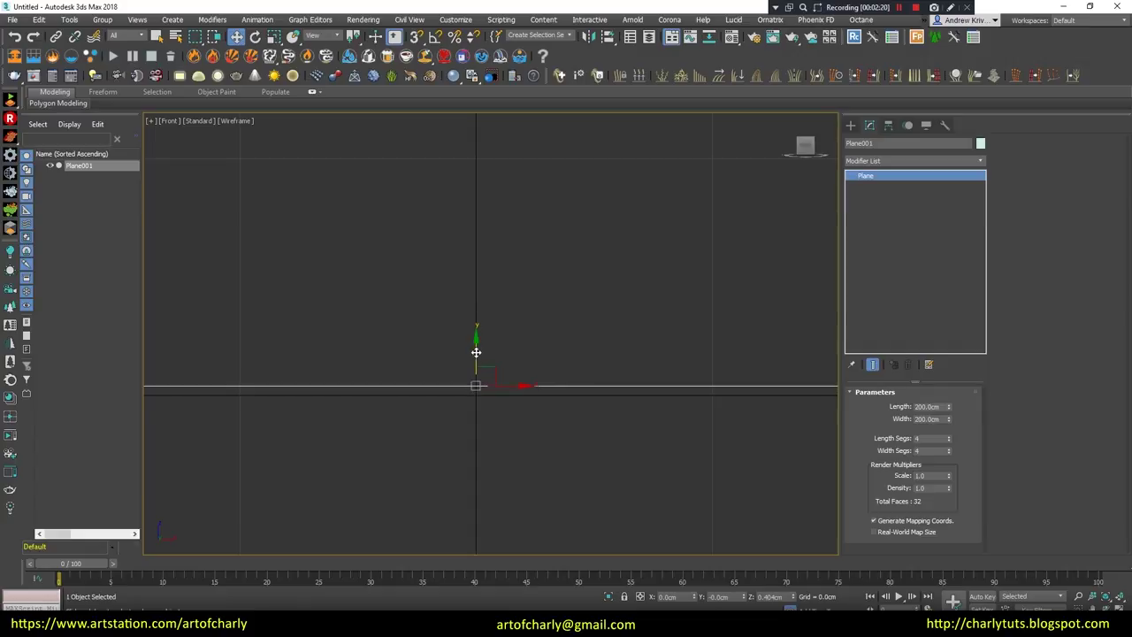
{"action": "key", "text": "p"}
{"action": "scroll", "coordinate": [473, 362], "scroll_direction": "down", "scroll_amount": 2}
{"action": "middle_click_drag", "start_coordinate": [473, 362], "coordinate": [473, 331], "text": "alt"}
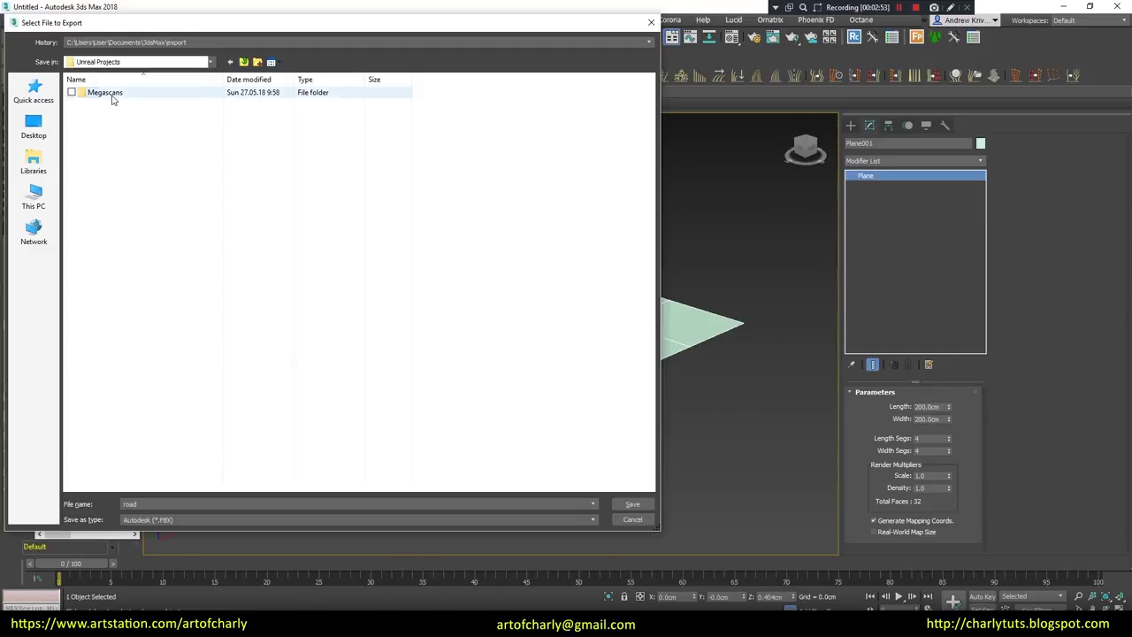
{"action": "double_click", "coordinate": [105, 91]}
Step: Export the plane as road.fbx into Content/Geometry/Meshes with the default FBX settings
{"action": "double_click", "coordinate": [102, 103]}
{"action": "double_click", "coordinate": [103, 137]}
{"action": "double_click", "coordinate": [102, 94]}
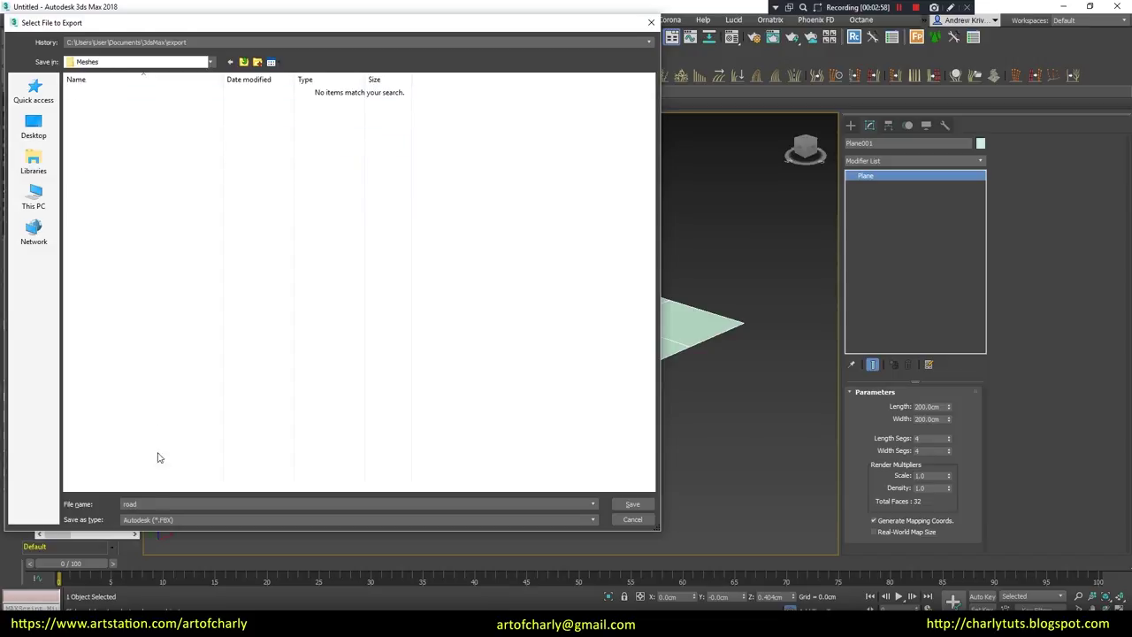
{"action": "left_click", "coordinate": [630, 504]}
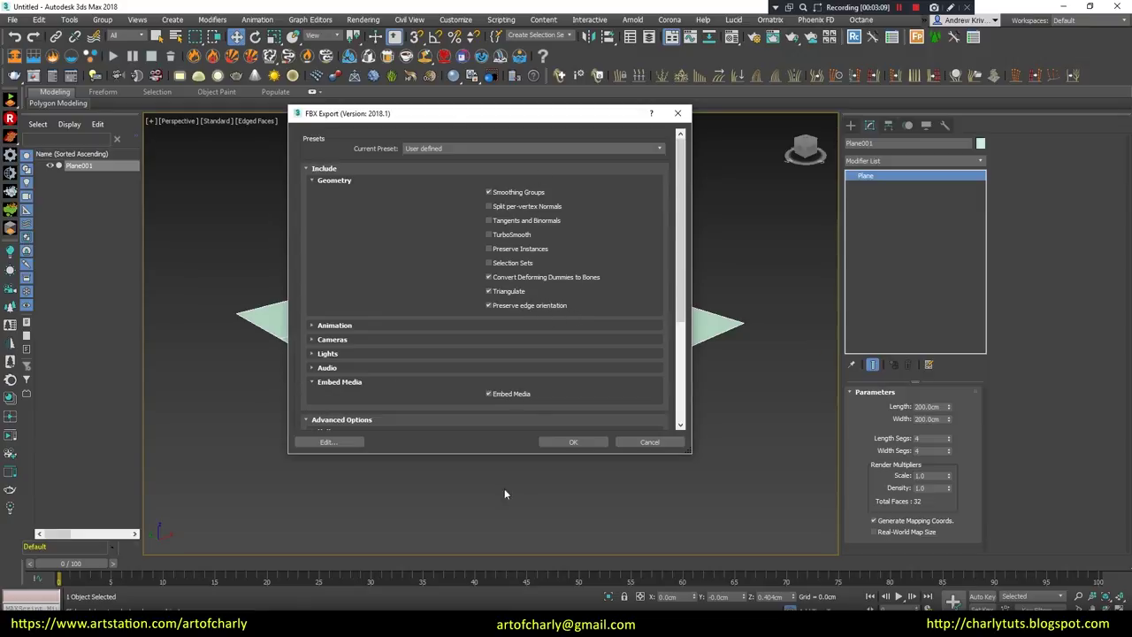
{"action": "left_click_drag", "start_coordinate": [509, 116], "coordinate": [336, 139]}
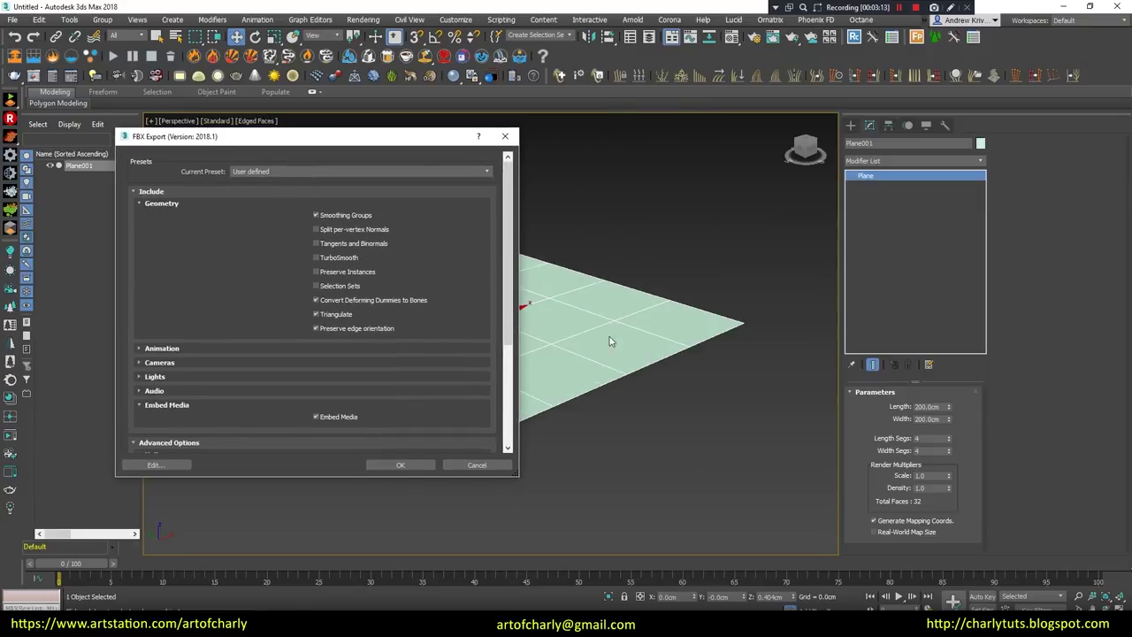
{"action": "left_click", "coordinate": [477, 464]}
Step: Convert the plane to an Editable Mesh
{"action": "right_click", "coordinate": [449, 309]}
{"action": "mouse_move", "coordinate": [512, 470]}
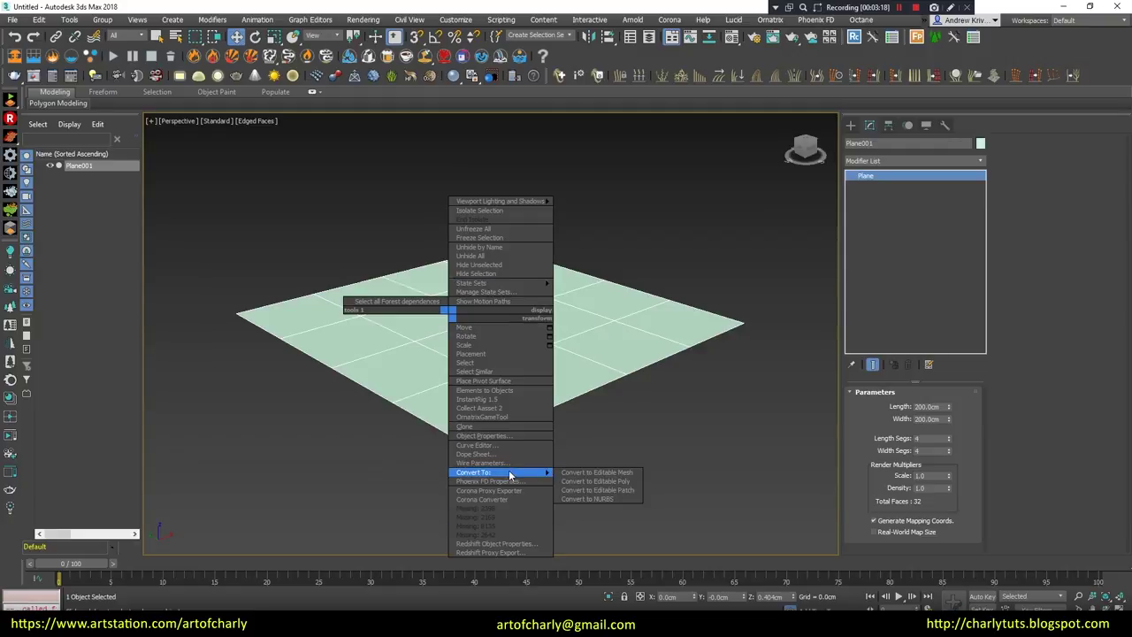
{"action": "left_click", "coordinate": [593, 470]}
{"action": "key", "text": "ctrl+a"}
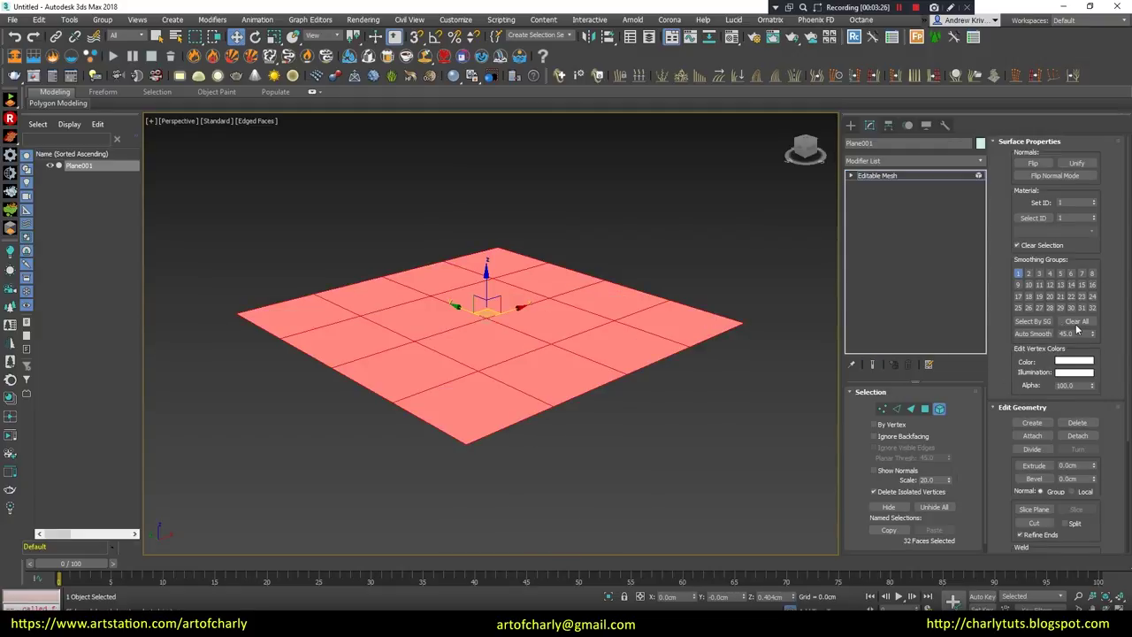
{"action": "left_click", "coordinate": [851, 125]}
{"action": "left_click", "coordinate": [642, 212]}
{"action": "left_click", "coordinate": [451, 324]}
Step: Switch back to Unreal Engine
{"action": "left_click", "coordinate": [442, 478]}
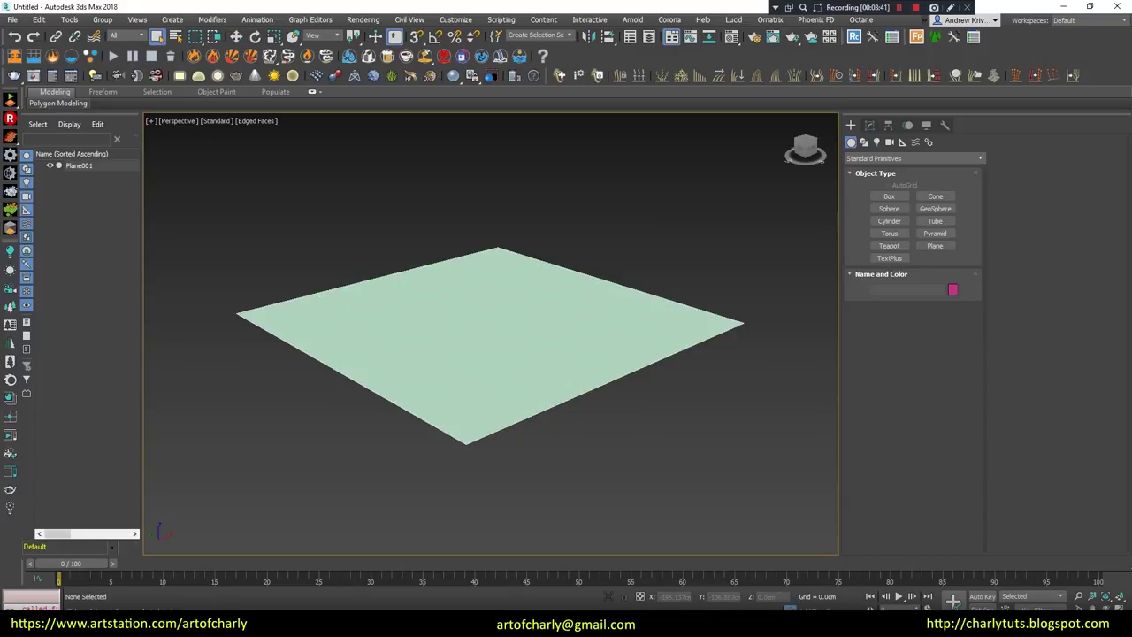
{"action": "mouse_move", "coordinate": [190, 623]}
{"action": "left_click", "coordinate": [177, 565]}
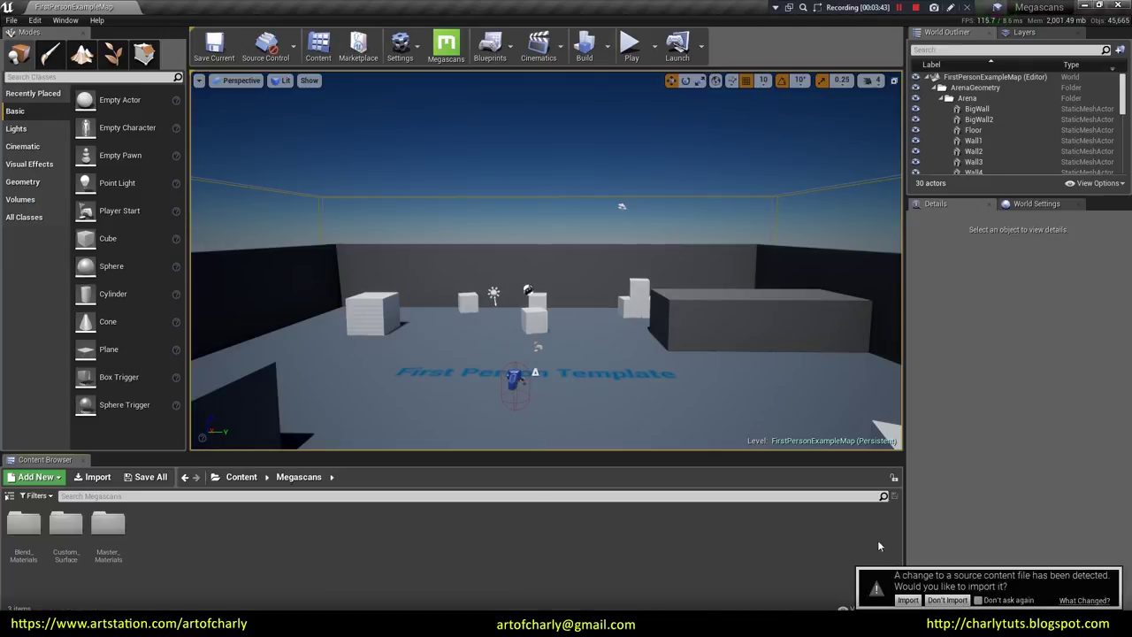
Step: Import the changed road FBX using Import All, then open Content/Geometry/Meshes
{"action": "left_click", "coordinate": [907, 600]}
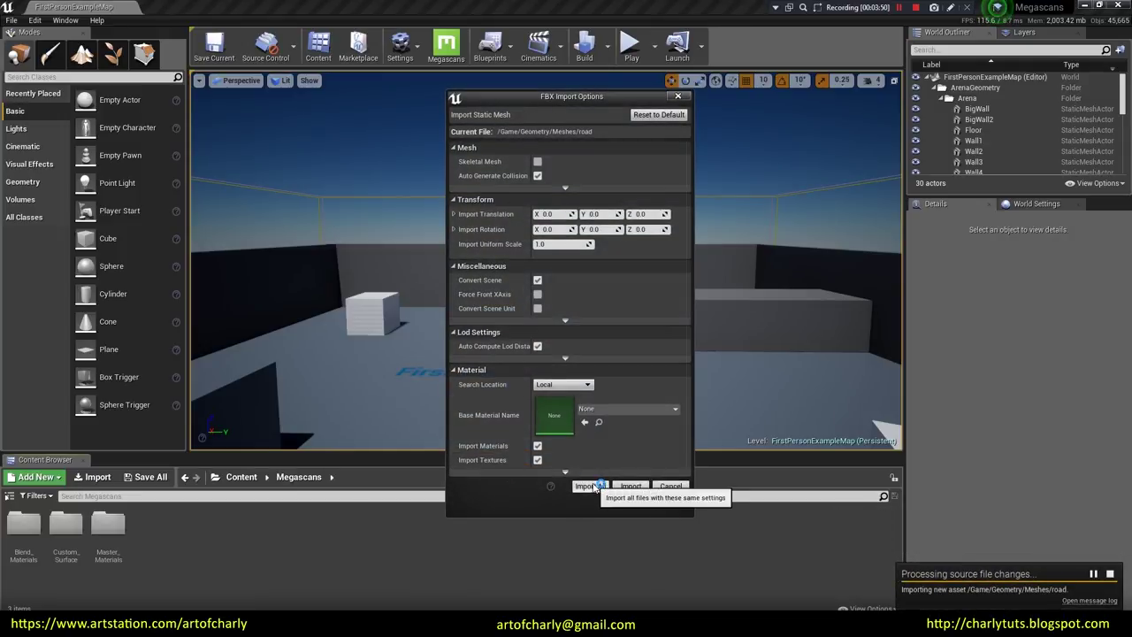
{"action": "left_click", "coordinate": [590, 485]}
{"action": "left_click", "coordinate": [241, 476]}
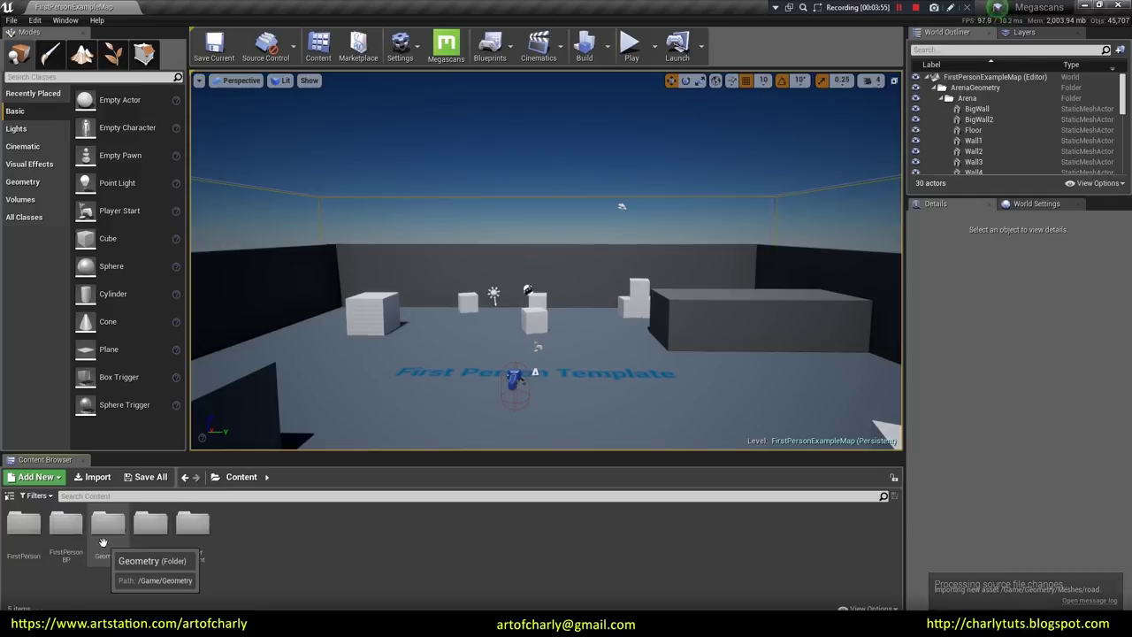
{"action": "double_click", "coordinate": [108, 526]}
{"action": "double_click", "coordinate": [23, 527]}
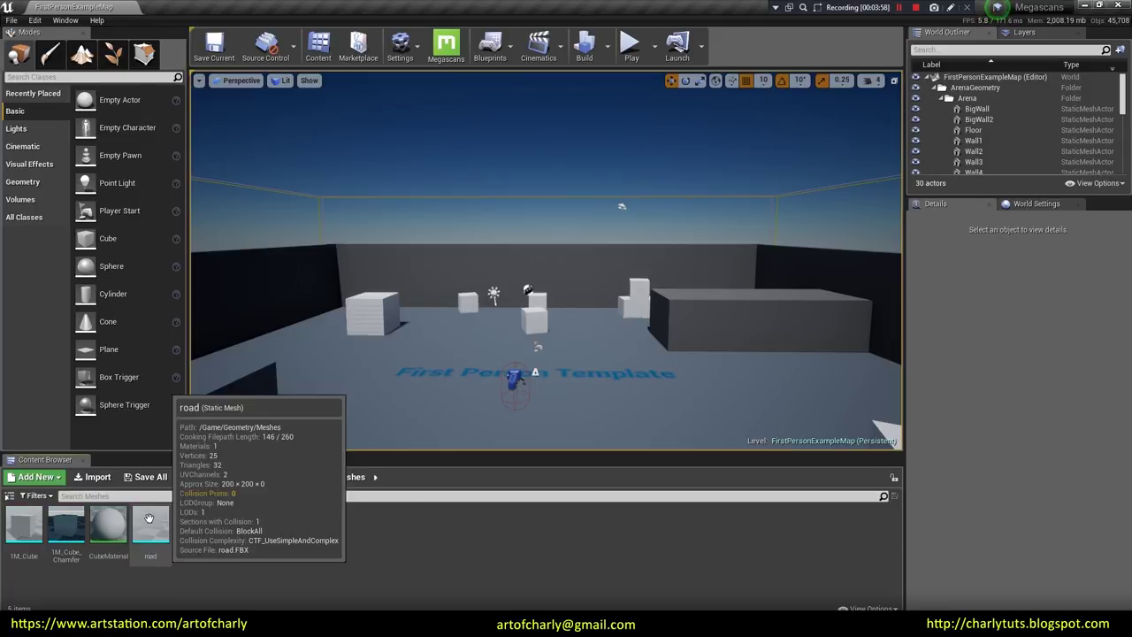
Step: Inspect the road static mesh's 32-triangle wireframe, then fly the level camera toward the floor
{"action": "double_click", "coordinate": [150, 522]}
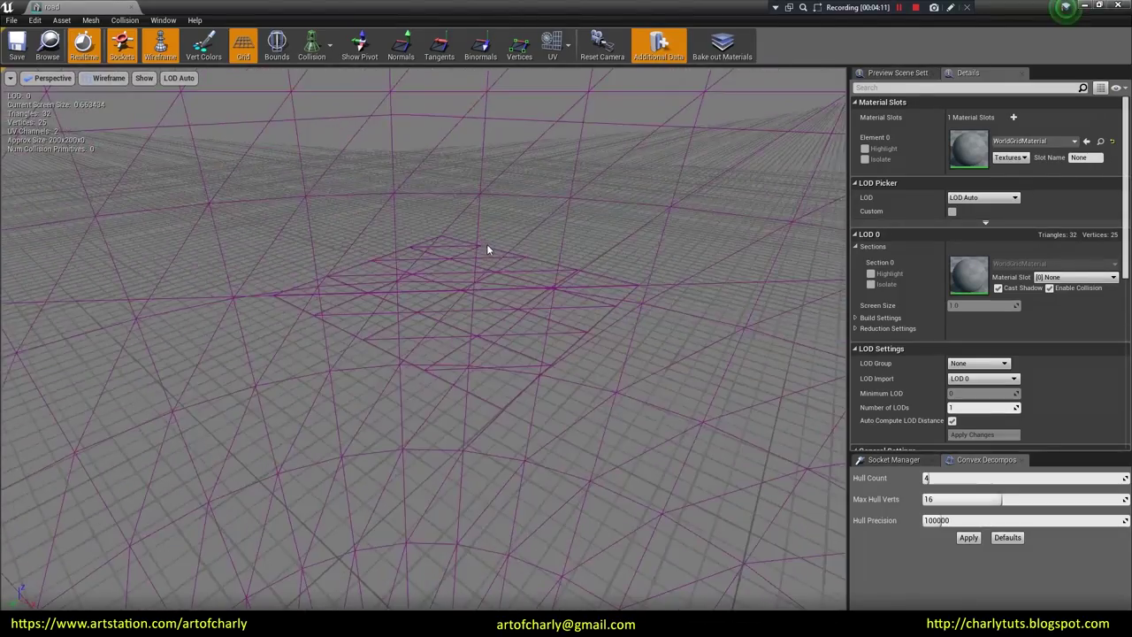
{"action": "left_click_drag", "start_coordinate": [487, 244], "coordinate": [384, 206]}
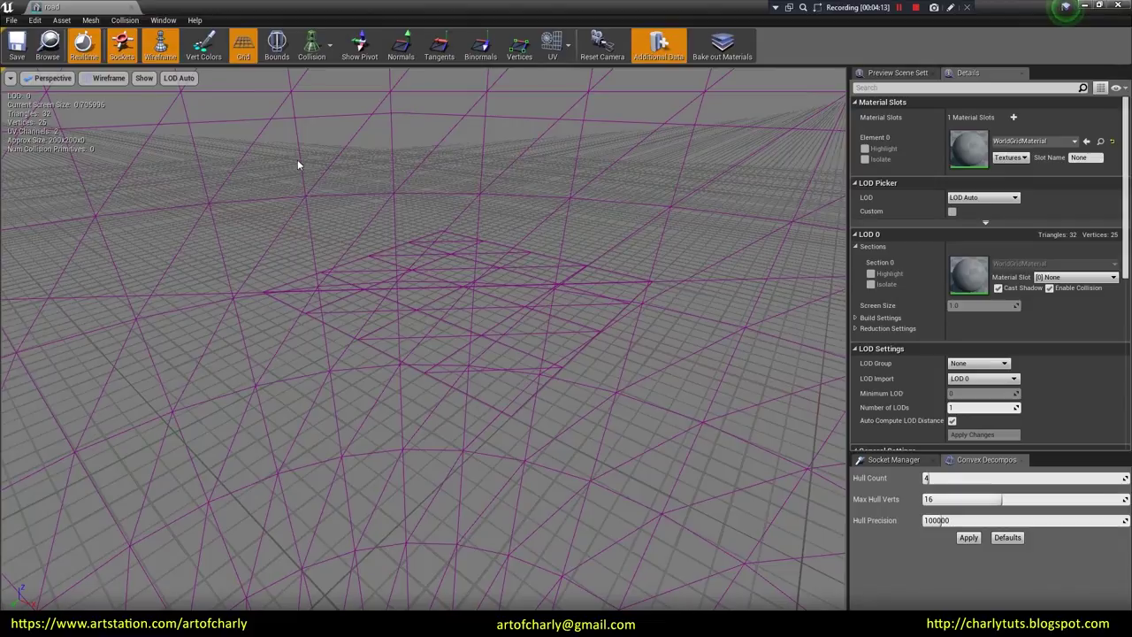
{"action": "left_click_drag", "start_coordinate": [396, 219], "coordinate": [396, 219]}
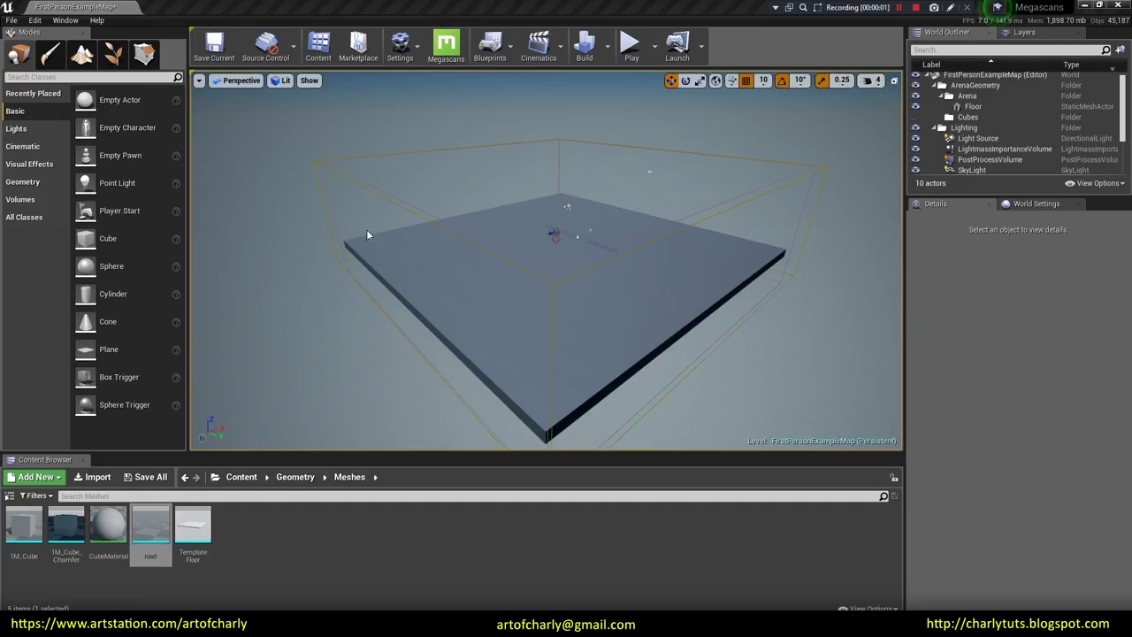
{"action": "left_click_drag", "start_coordinate": [366, 232], "coordinate": [366, 177]}
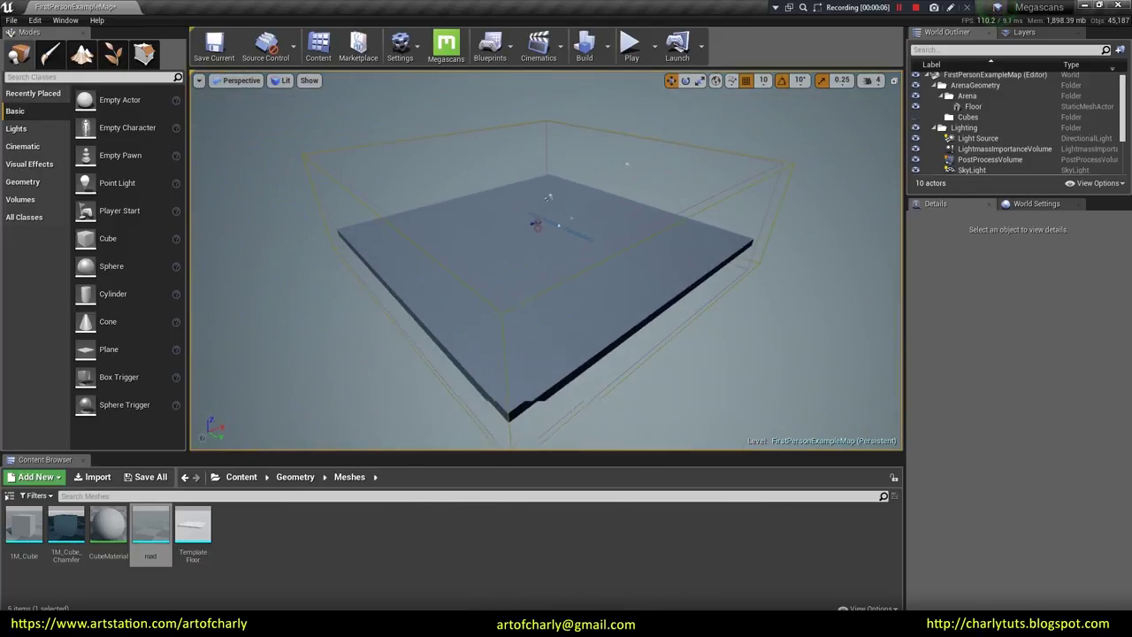
Step: Create a new landscape in Landscape mode and pick Edit Splines from the Manage tools
{"action": "left_click", "coordinate": [82, 55]}
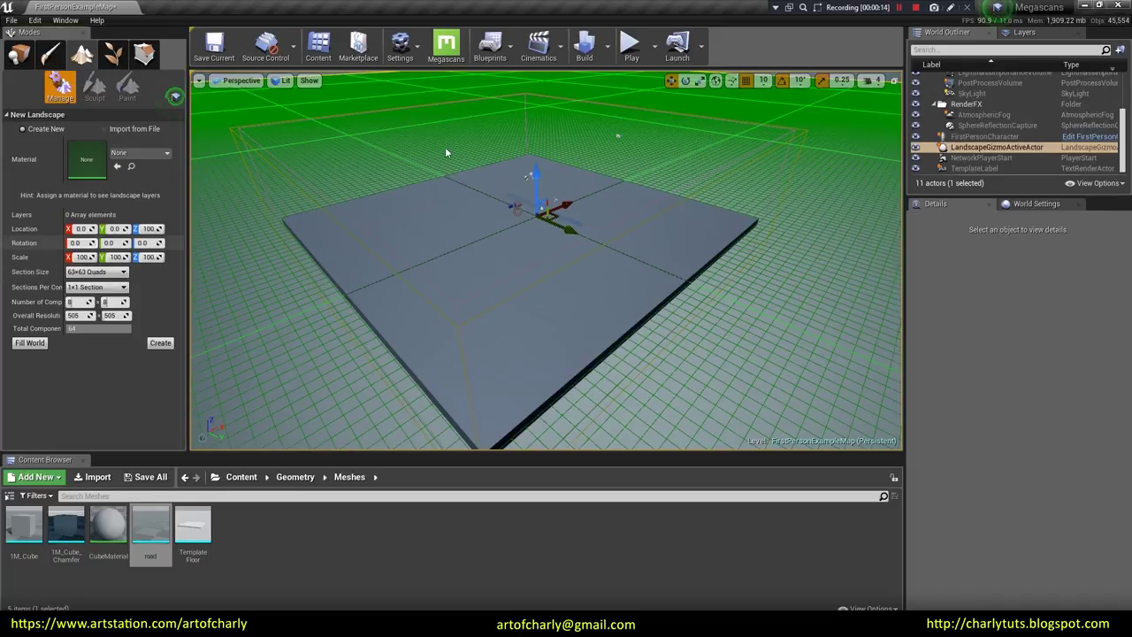
{"action": "left_click", "coordinate": [159, 342]}
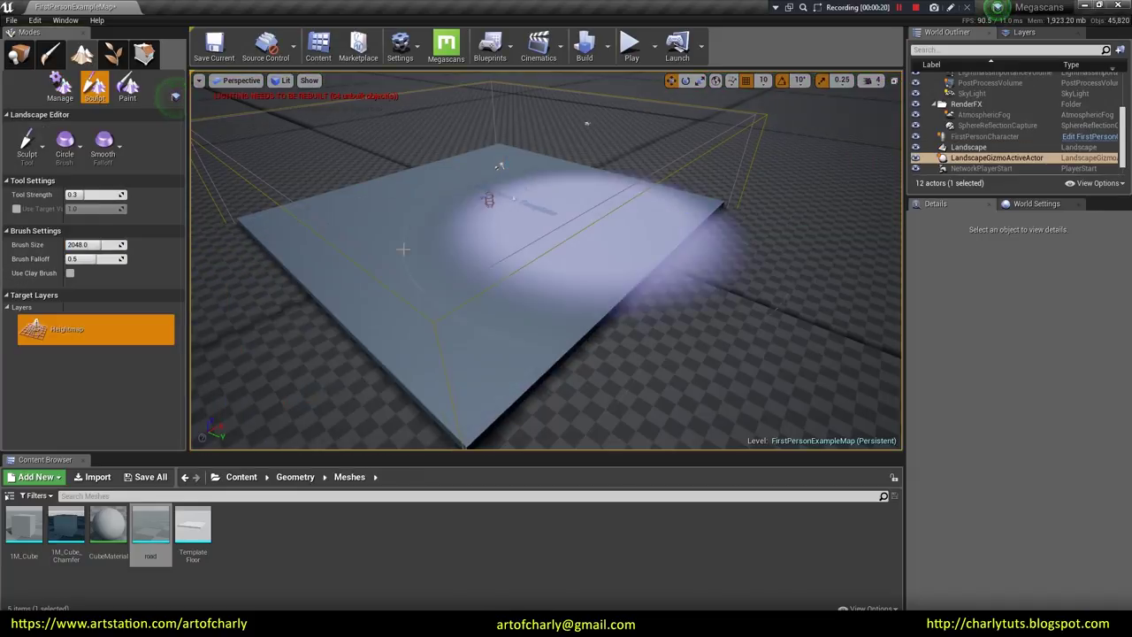
{"action": "left_click", "coordinate": [60, 86]}
{"action": "left_click", "coordinate": [31, 146]}
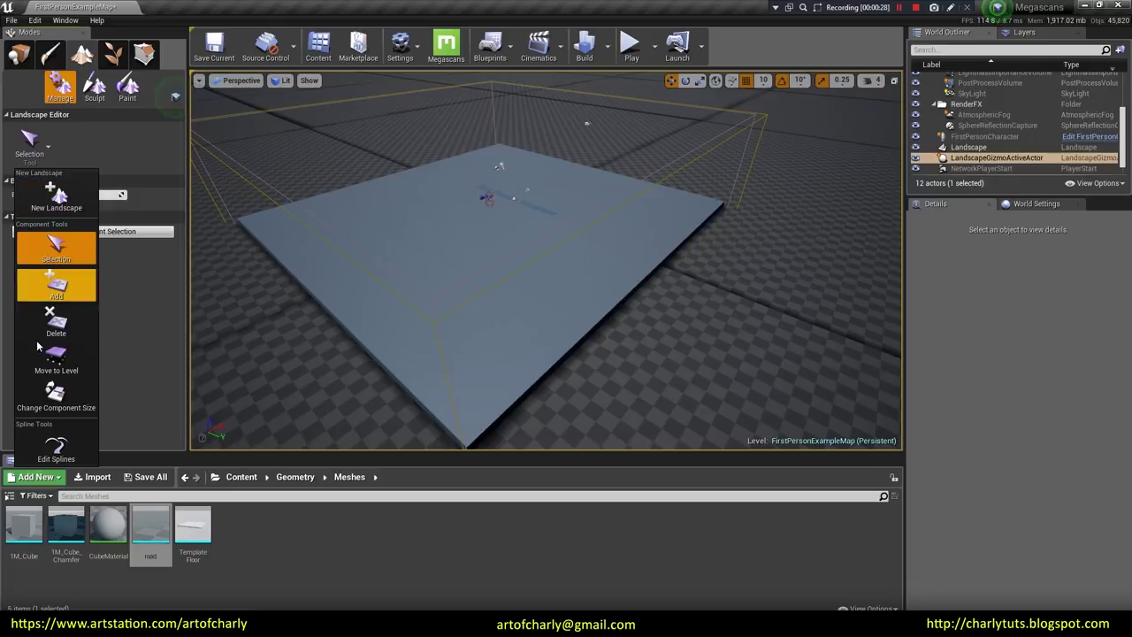
{"action": "left_click", "coordinate": [56, 447]}
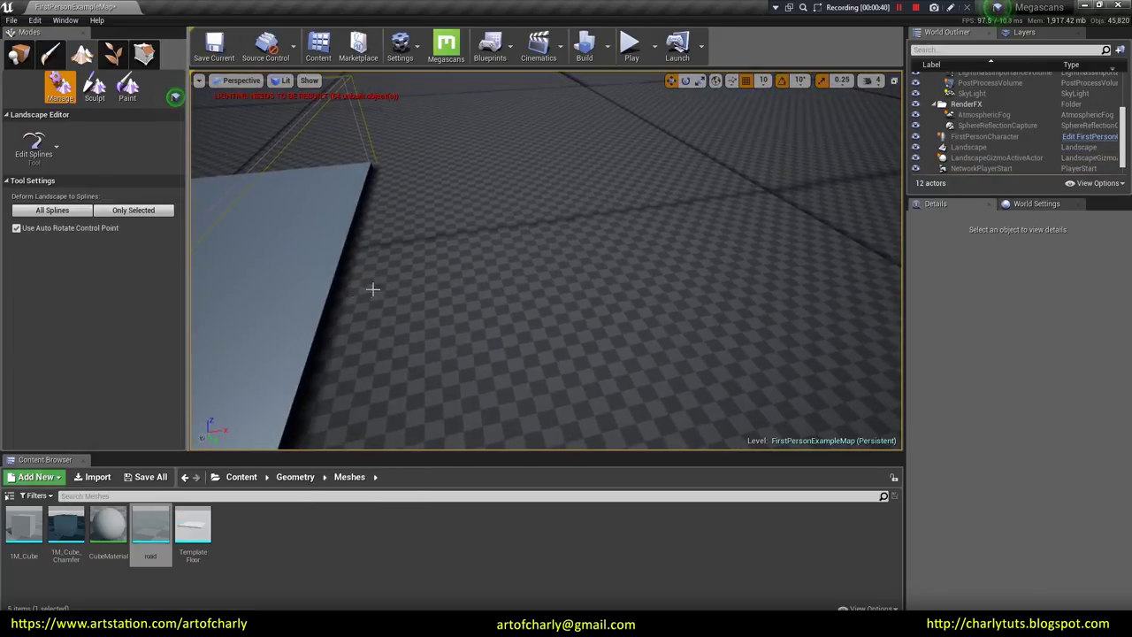
Step: Place four spline control points curving across the landscape
{"action": "left_click", "coordinate": [352, 290], "text": "ctrl"}
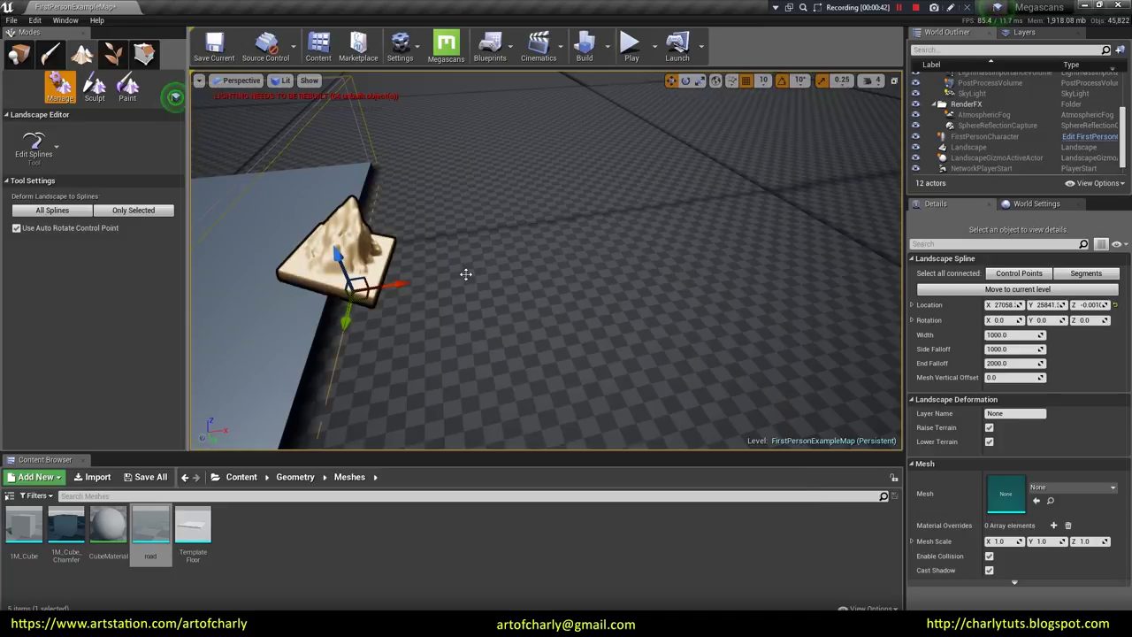
{"action": "left_click", "coordinate": [466, 274], "text": "ctrl"}
{"action": "left_click", "coordinate": [610, 258], "text": "ctrl"}
{"action": "left_click", "coordinate": [778, 239], "text": "ctrl"}
Step: Select all of the spline's segments from the Details panel
{"action": "scroll", "coordinate": [673, 219], "scroll_direction": "down", "scroll_amount": 5}
{"action": "right_click_drag", "start_coordinate": [673, 220], "coordinate": [566, 265]}
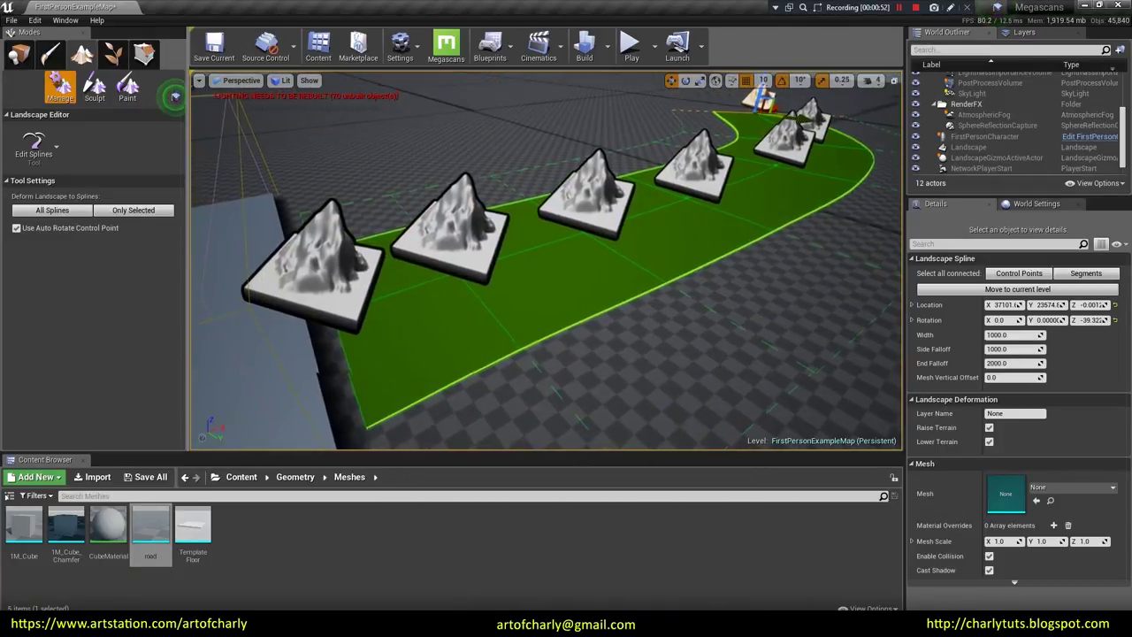
{"action": "right_click_drag", "start_coordinate": [566, 266], "coordinate": [457, 278]}
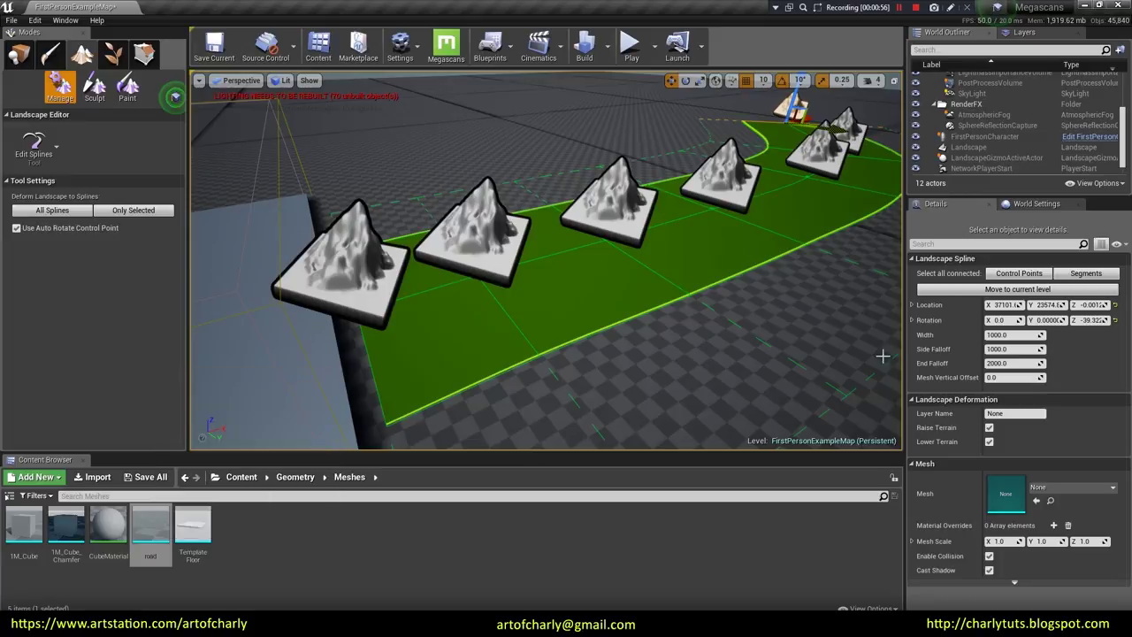
{"action": "left_click", "coordinate": [1086, 274]}
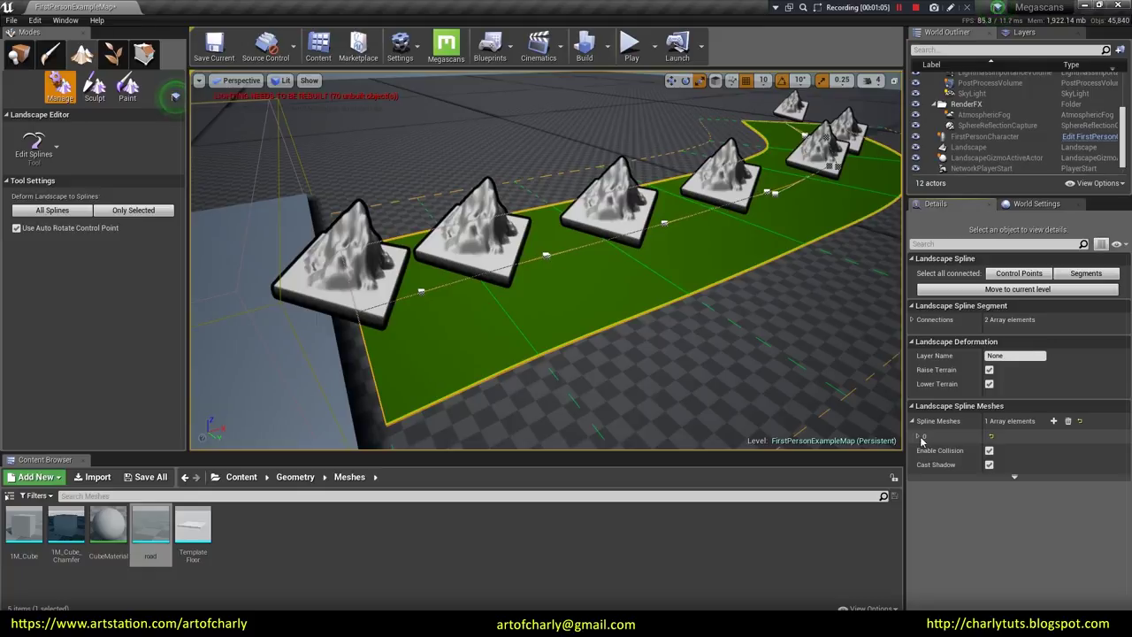
Step: Assign the 'road' mesh to Spline Meshes element 0 and inspect the resulting road strip up close
{"action": "left_click", "coordinate": [920, 436]}
{"action": "left_click", "coordinate": [161, 537]}
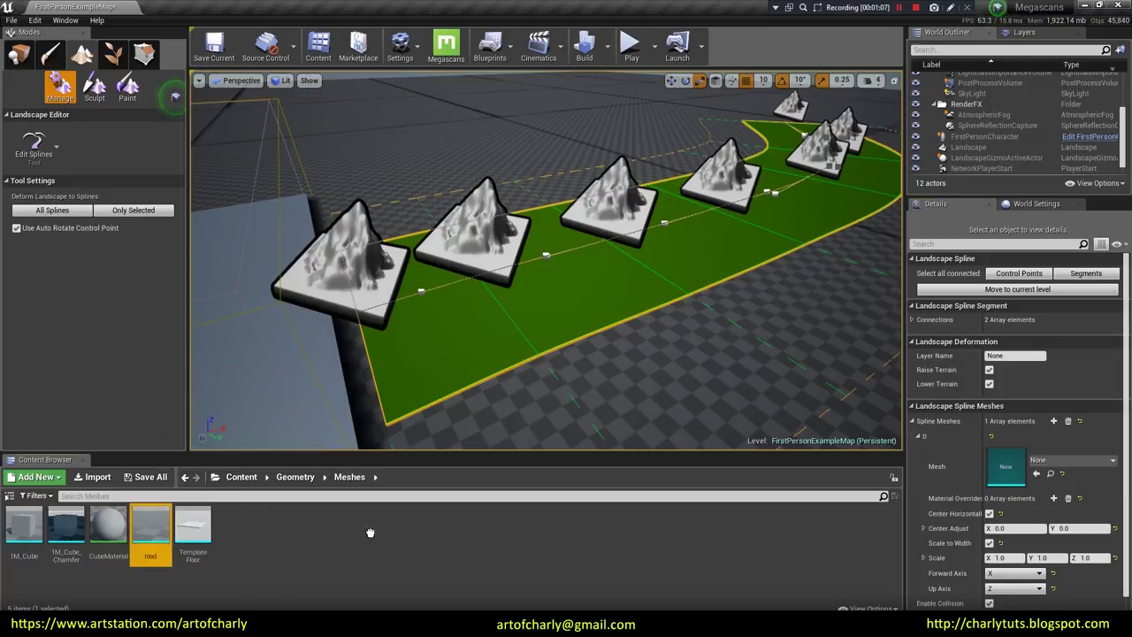
{"action": "left_click_drag", "start_coordinate": [1000, 473], "coordinate": [1005, 469]}
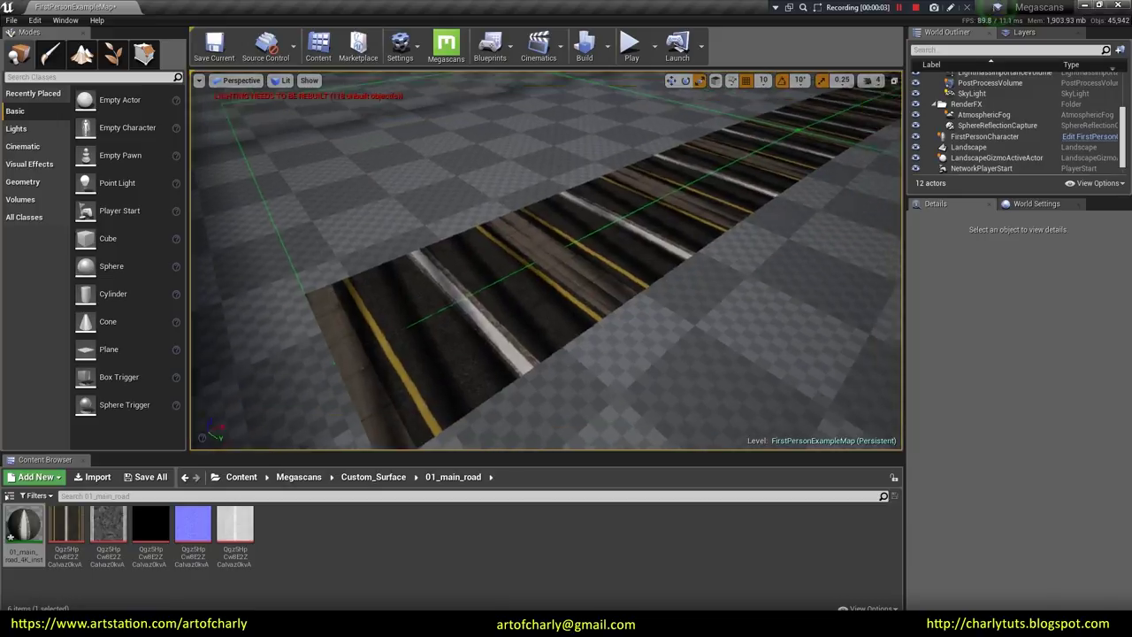
{"action": "right_click_drag", "start_coordinate": [463, 345], "coordinate": [462, 345]}
{"action": "right_click", "coordinate": [376, 340]}
{"action": "mouse_move", "coordinate": [472, 337]}
{"action": "right_click_drag", "start_coordinate": [307, 419], "coordinate": [307, 419]}
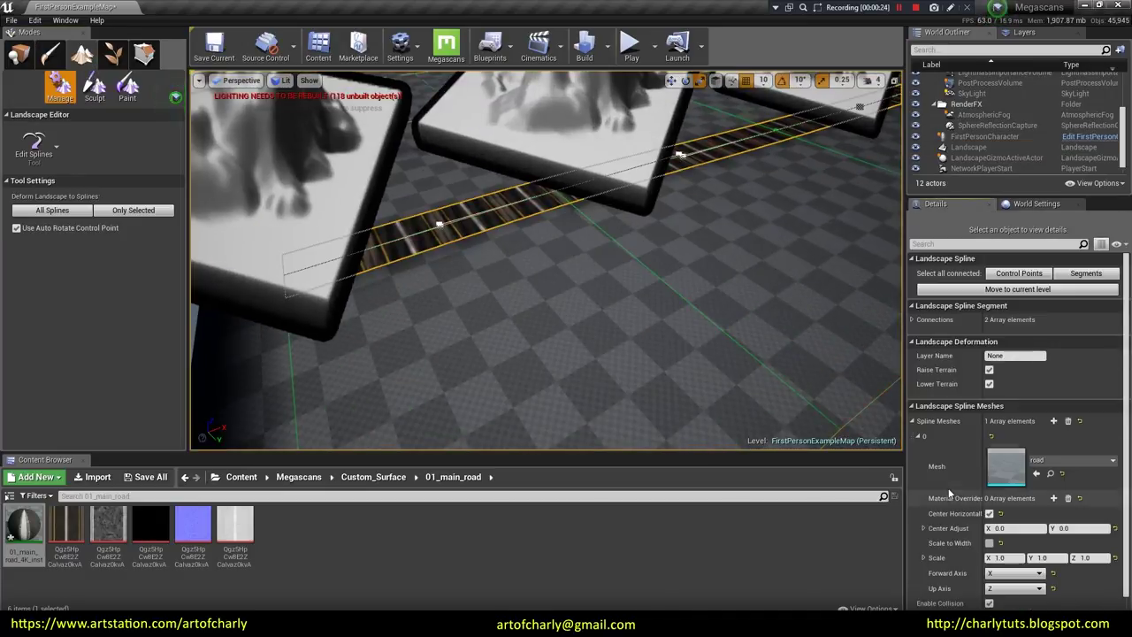
{"action": "scroll", "coordinate": [968, 483], "scroll_direction": "down", "scroll_amount": 1}
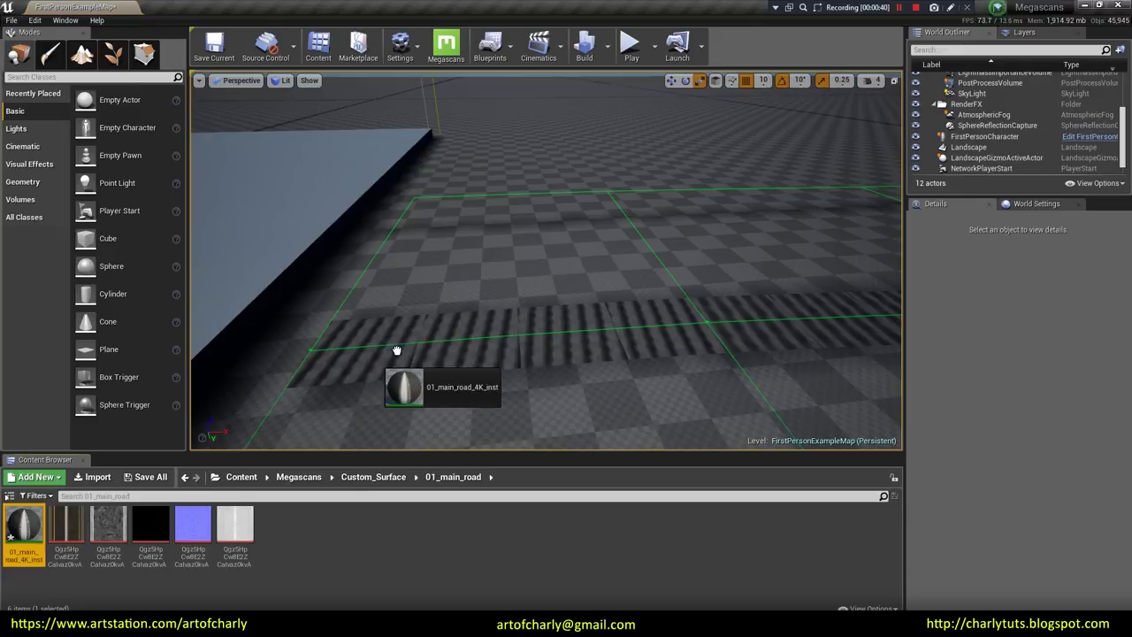
Step: Apply the 01_main_road_4K_inst material to the spline road and rebuild the lighting
{"action": "left_click_drag", "start_coordinate": [471, 351], "coordinate": [472, 351]}
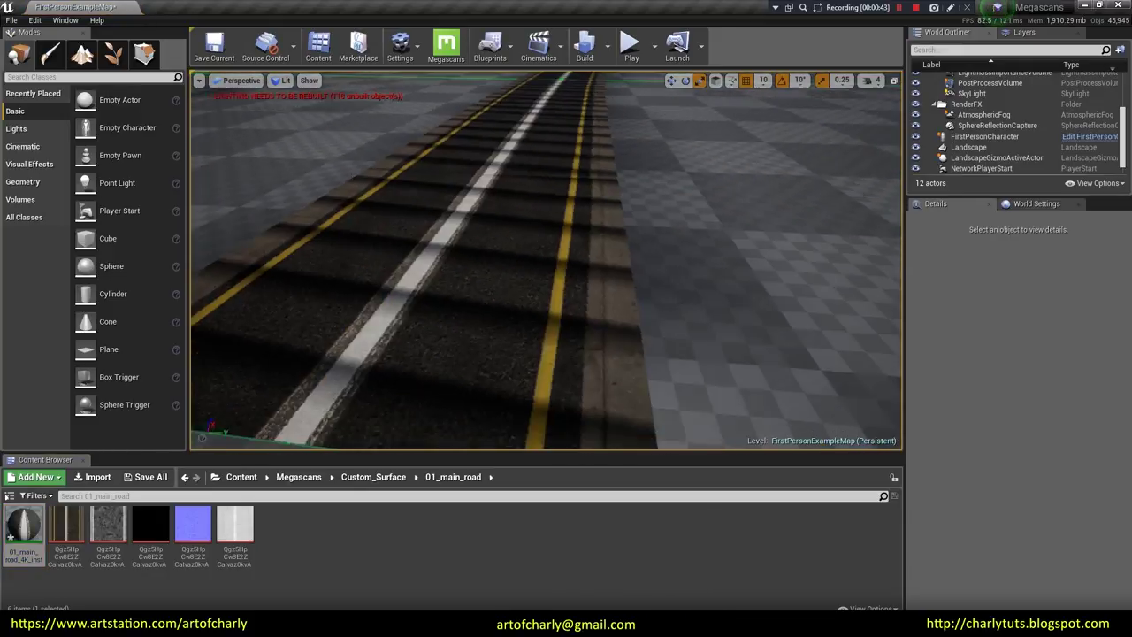
{"action": "right_click_drag", "start_coordinate": [286, 229], "coordinate": [286, 229]}
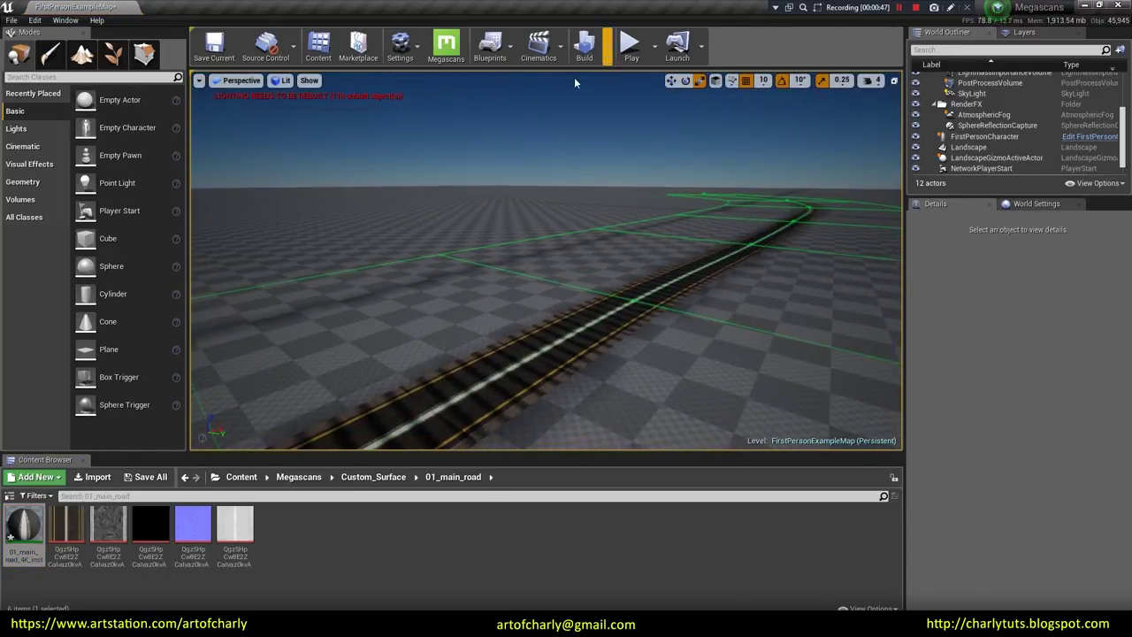
{"action": "left_click", "coordinate": [584, 48]}
{"action": "right_click_drag", "start_coordinate": [303, 419], "coordinate": [303, 419]}
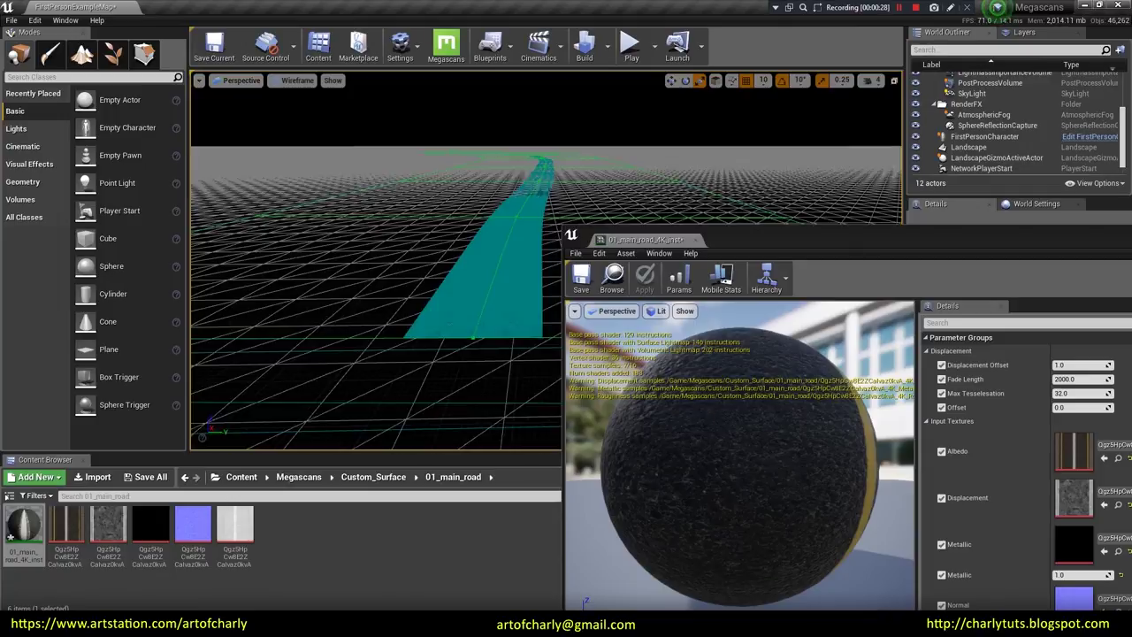
Step: Raise the road material's Fade Length to 1500 and check the tessellation along the road
{"action": "right_click_drag", "start_coordinate": [488, 237], "coordinate": [488, 237]}
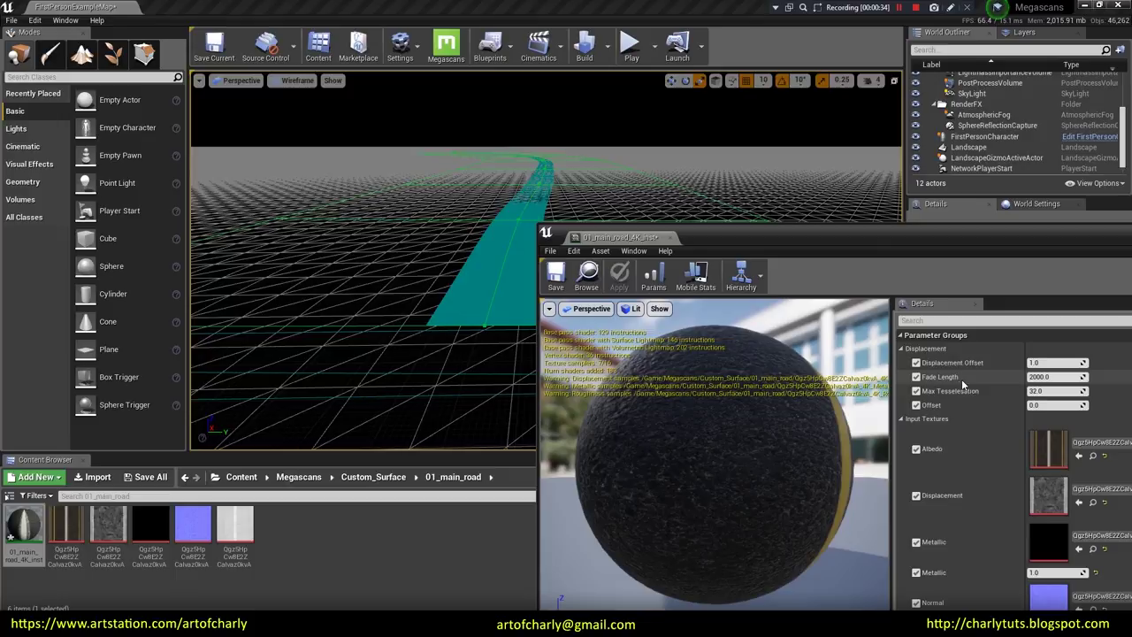
{"action": "left_click_drag", "start_coordinate": [1046, 376], "coordinate": [1114, 375]}
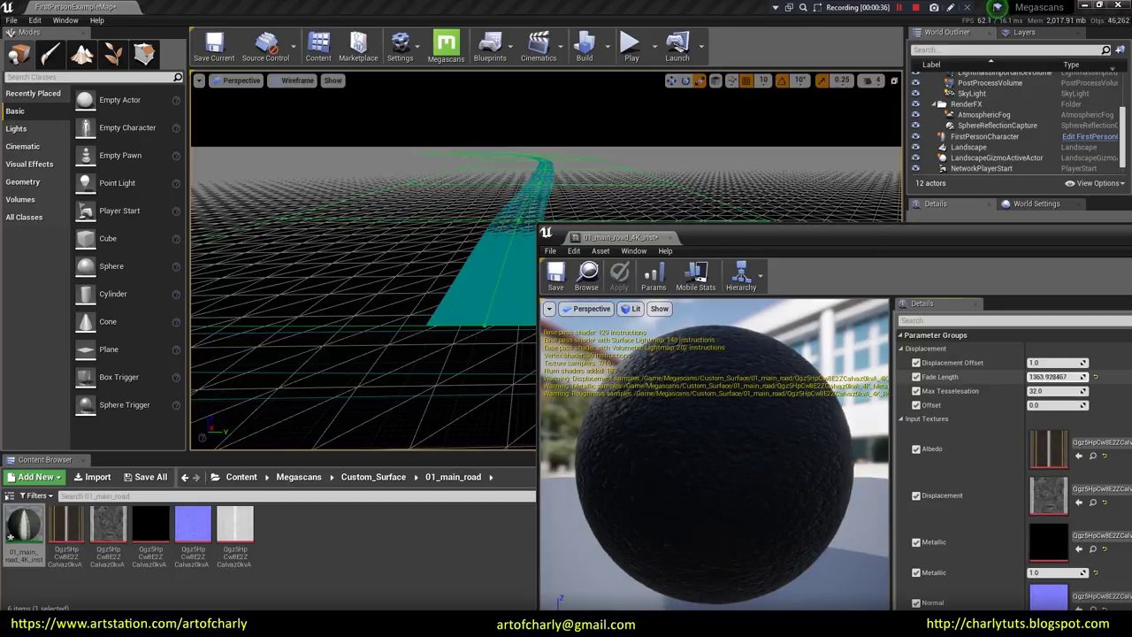
{"action": "right_click_drag", "start_coordinate": [480, 287], "coordinate": [480, 288]}
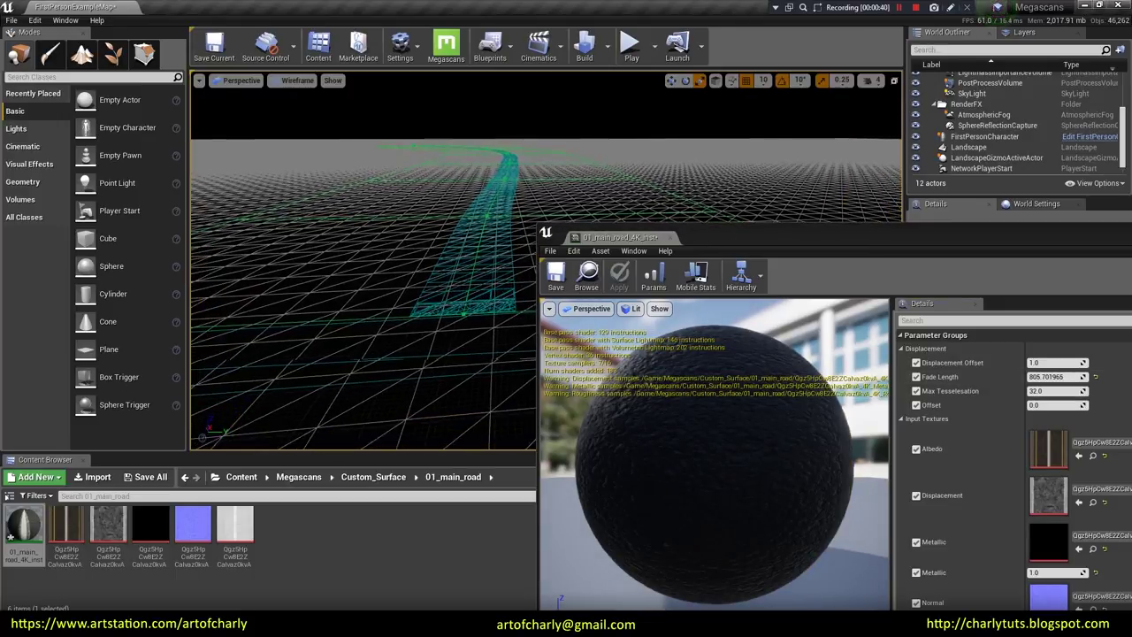
{"action": "right_click_drag", "start_coordinate": [475, 305], "coordinate": [475, 305]}
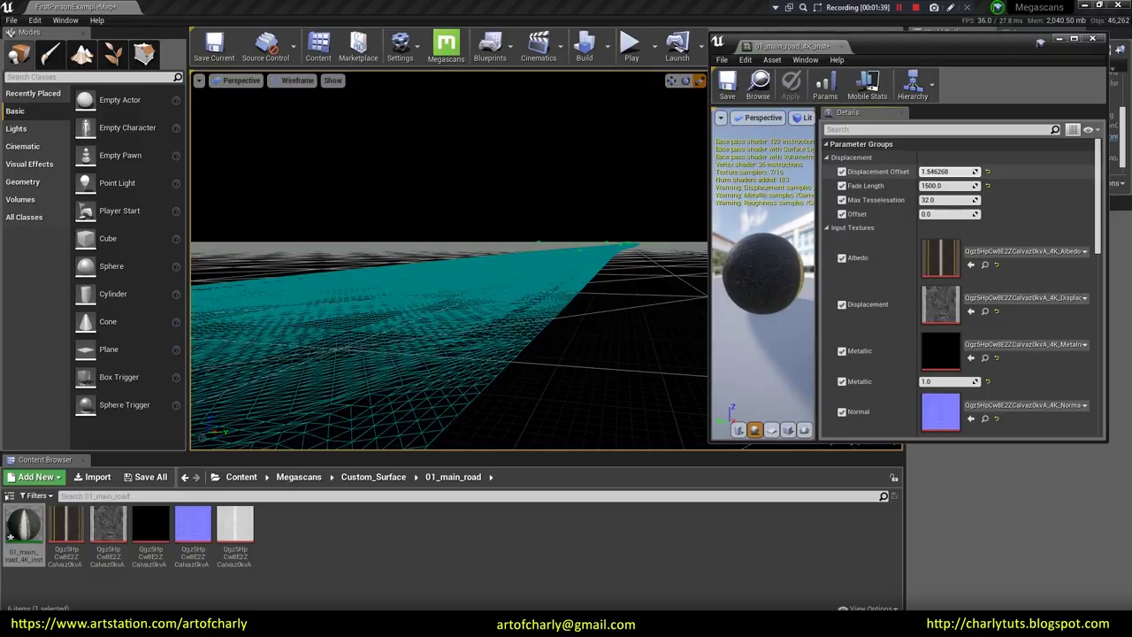
Step: Increase the road's Displacement Offset and return the viewport to Lit shading
{"action": "left_click_drag", "start_coordinate": [946, 171], "coordinate": [963, 170]}
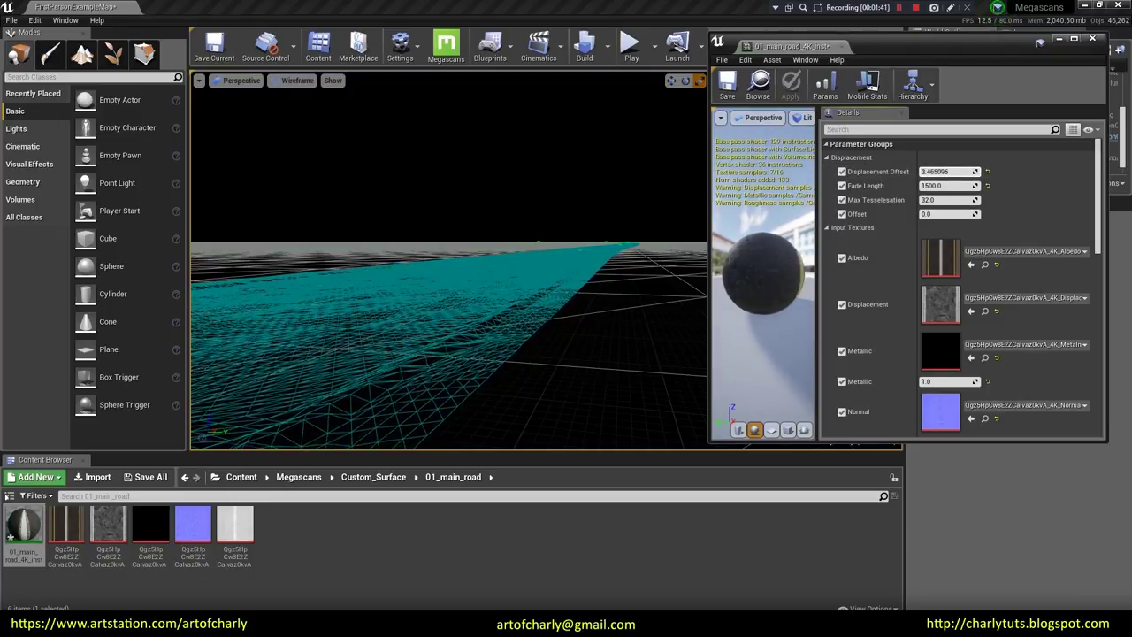
{"action": "left_click", "coordinate": [297, 79]}
{"action": "left_click", "coordinate": [291, 103]}
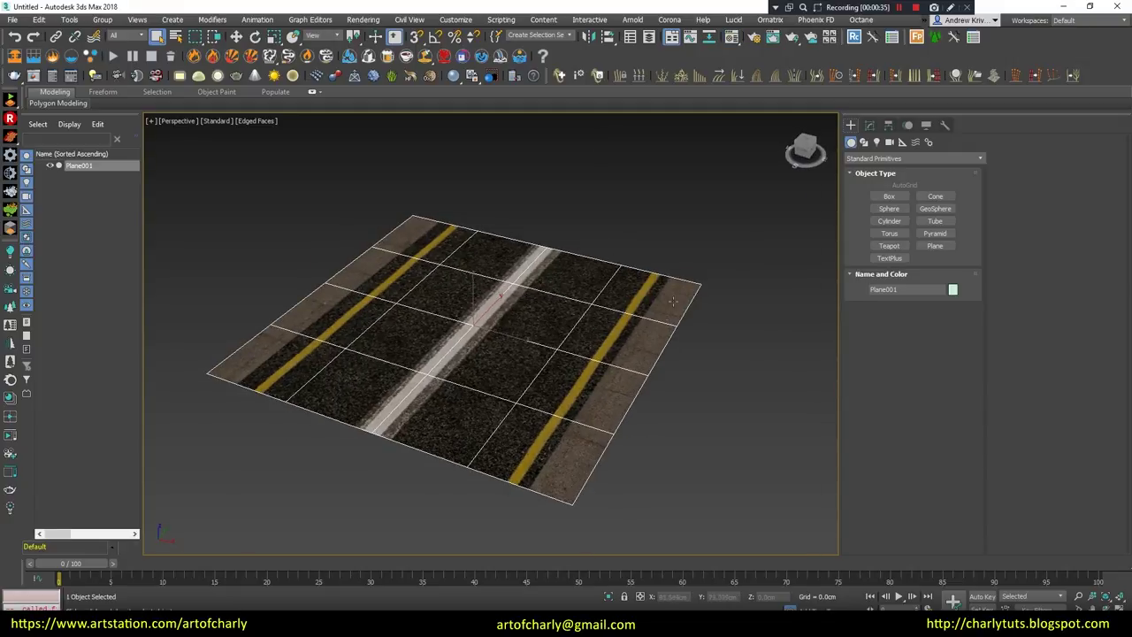
Step: Add an Edit Poly modifier to Plane001
{"action": "left_click", "coordinate": [869, 125]}
{"action": "left_click", "coordinate": [913, 160]}
{"action": "scroll", "coordinate": [915, 354], "scroll_direction": "down", "scroll_amount": 5}
{"action": "left_click", "coordinate": [884, 261]}
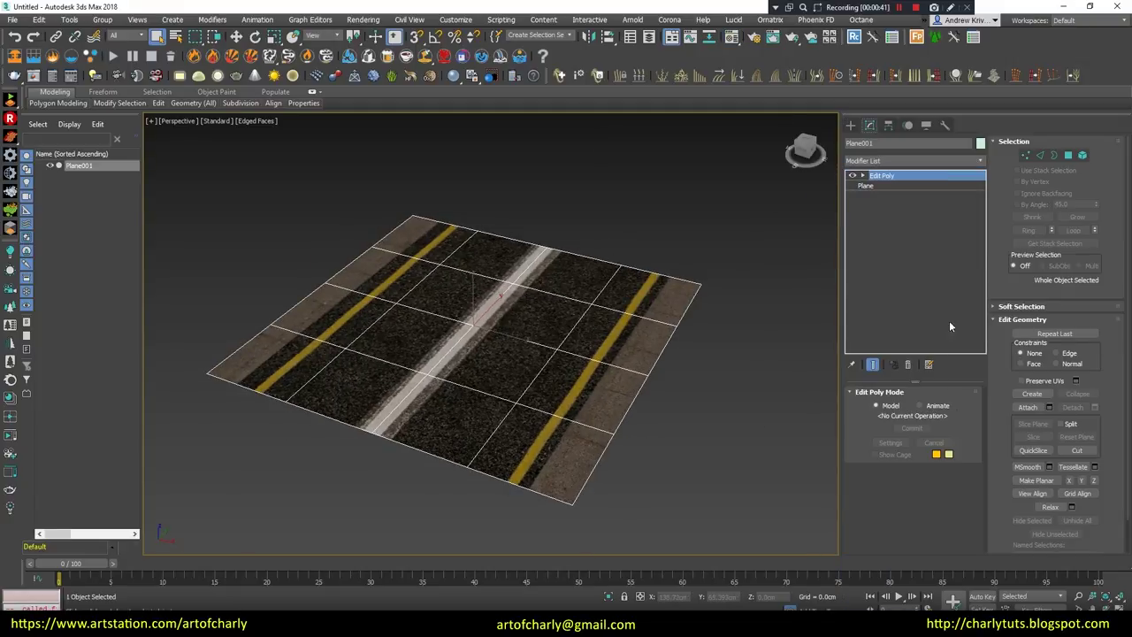
Step: Connect edges and insert extra edge loops along the road plane's kerb strips
{"action": "left_click", "coordinate": [561, 406]}
{"action": "mouse_move", "coordinate": [256, 104]}
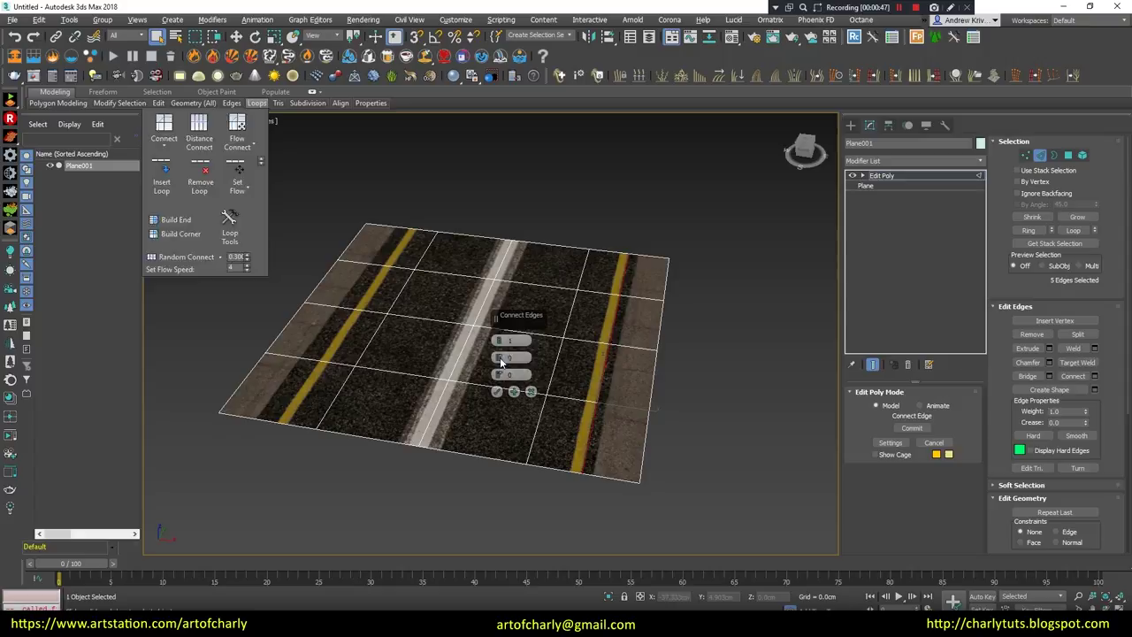
{"action": "left_click_drag", "start_coordinate": [500, 374], "coordinate": [503, 414]}
{"action": "left_click", "coordinate": [159, 119]}
{"action": "left_click", "coordinate": [279, 354], "text": "ctrl"}
{"action": "mouse_move", "coordinate": [255, 104]}
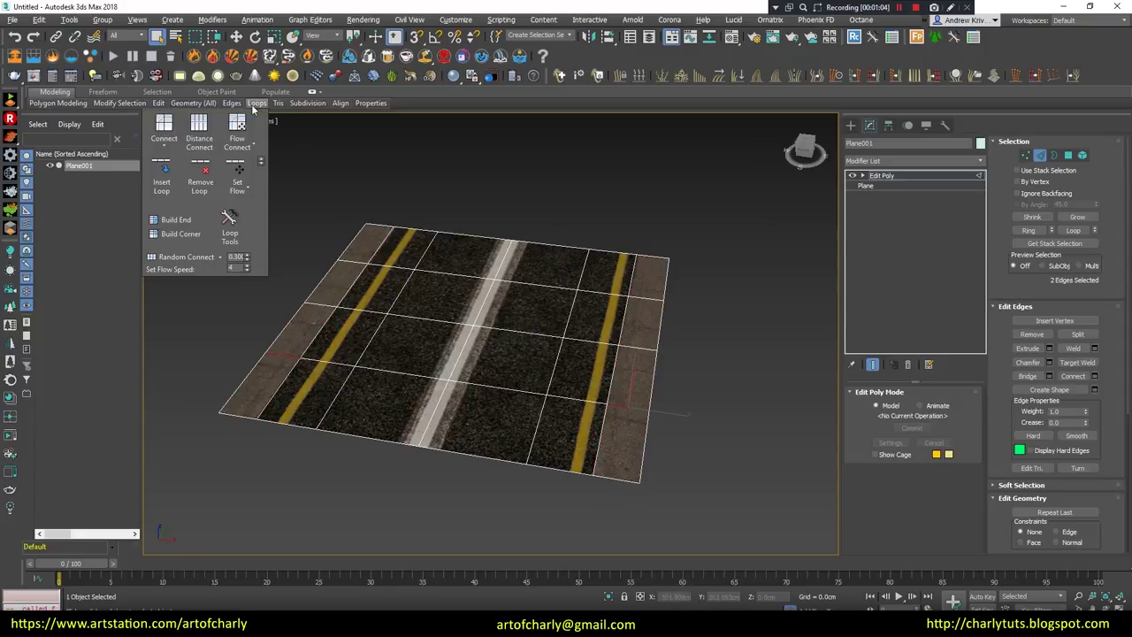
{"action": "left_click", "coordinate": [162, 182]}
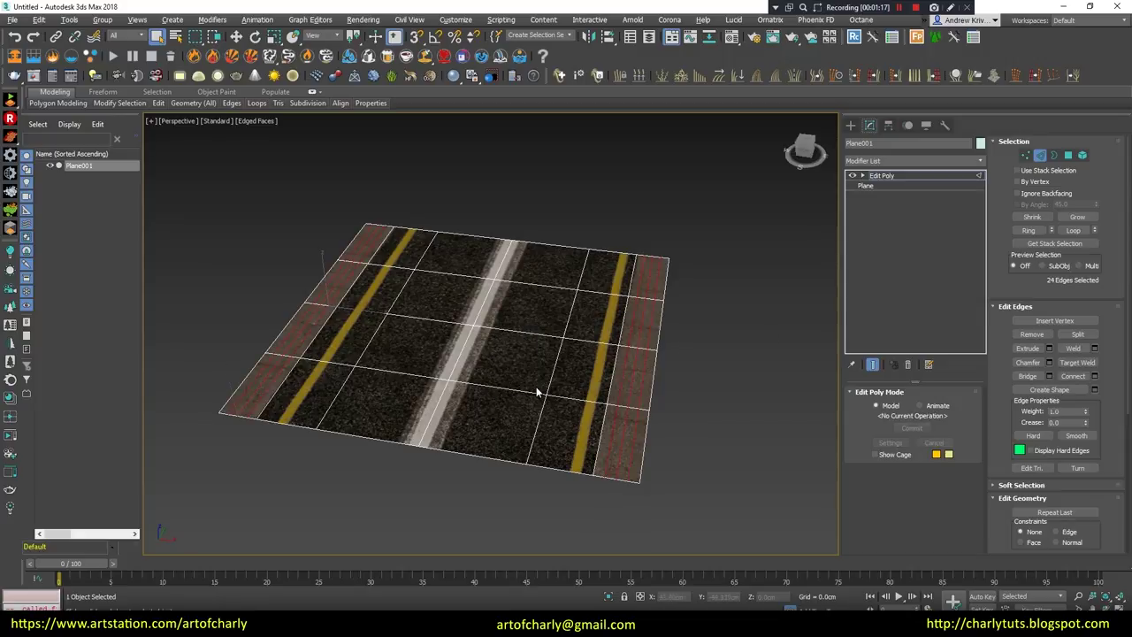
Step: Convert Plane001 to an editable mesh
{"action": "right_click", "coordinate": [577, 311]}
{"action": "left_click", "coordinate": [712, 465]}
{"action": "key", "text": "ctrl+a"}
{"action": "left_click", "coordinate": [850, 125]}
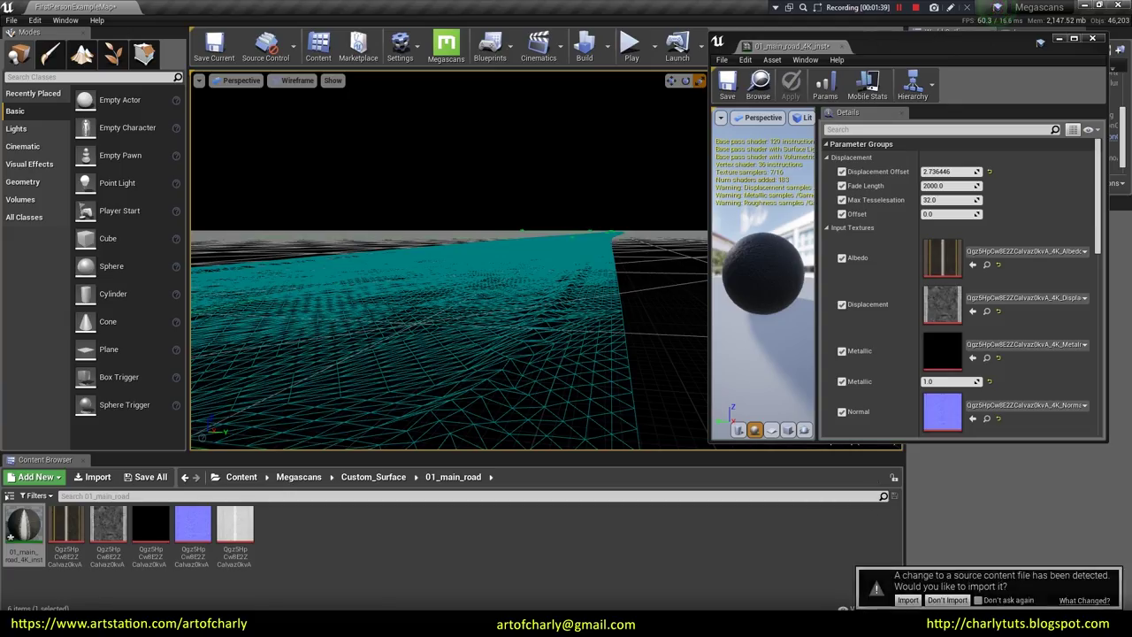
Step: Reimport the updated road mesh and view it with Lit shading
{"action": "left_click", "coordinate": [908, 600]}
{"action": "left_click", "coordinate": [297, 81]}
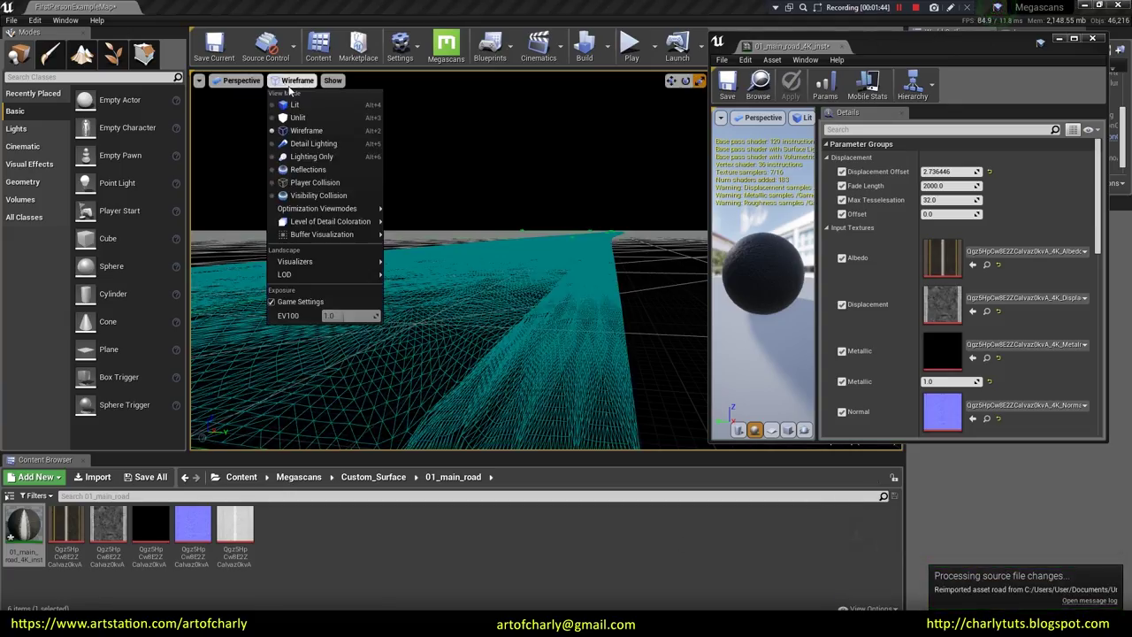
{"action": "left_click", "coordinate": [291, 104]}
Step: Set the road material instance's Normal Intensity to 3.0
{"action": "mouse_move", "coordinate": [449, 265]}
{"action": "right_mouse_down"}
{"action": "mouse_move", "coordinate": [495, 266]}
{"action": "mouse_move", "coordinate": [460, 283]}
{"action": "right_mouse_up"}
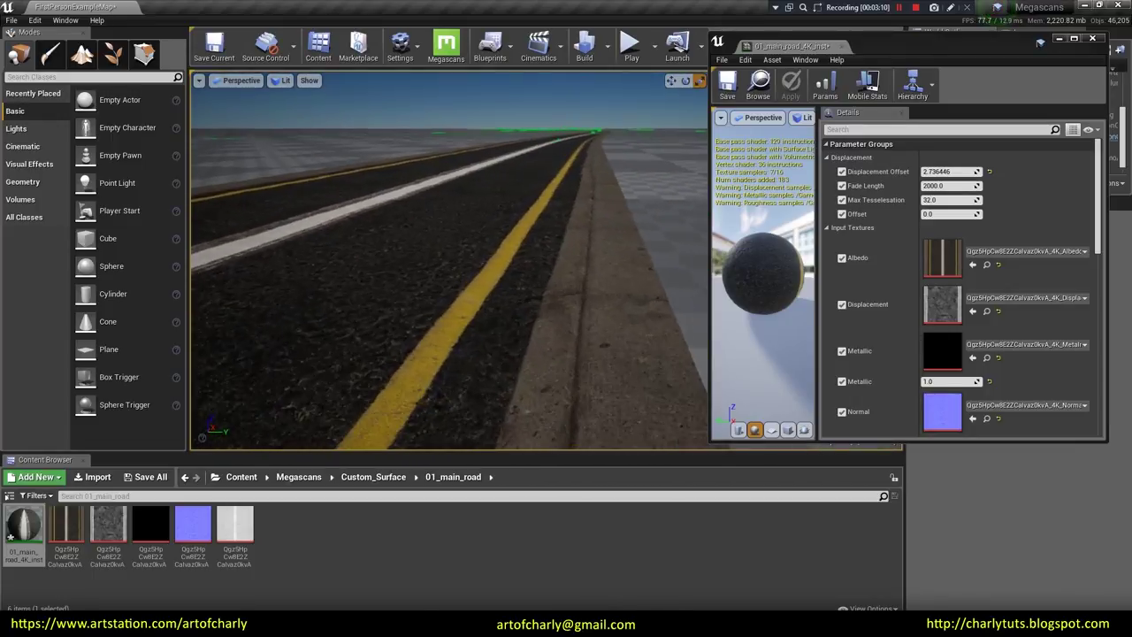
{"action": "scroll", "coordinate": [964, 310], "scroll_direction": "down", "scroll_amount": 5}
{"action": "left_click", "coordinate": [951, 355]}
{"action": "mouse_move", "coordinate": [619, 371]}
{"action": "right_mouse_down"}
{"action": "mouse_move", "coordinate": [672, 376]}
{"action": "mouse_move", "coordinate": [729, 89]}
{"action": "mouse_move", "coordinate": [665, 372]}
{"action": "right_mouse_up"}
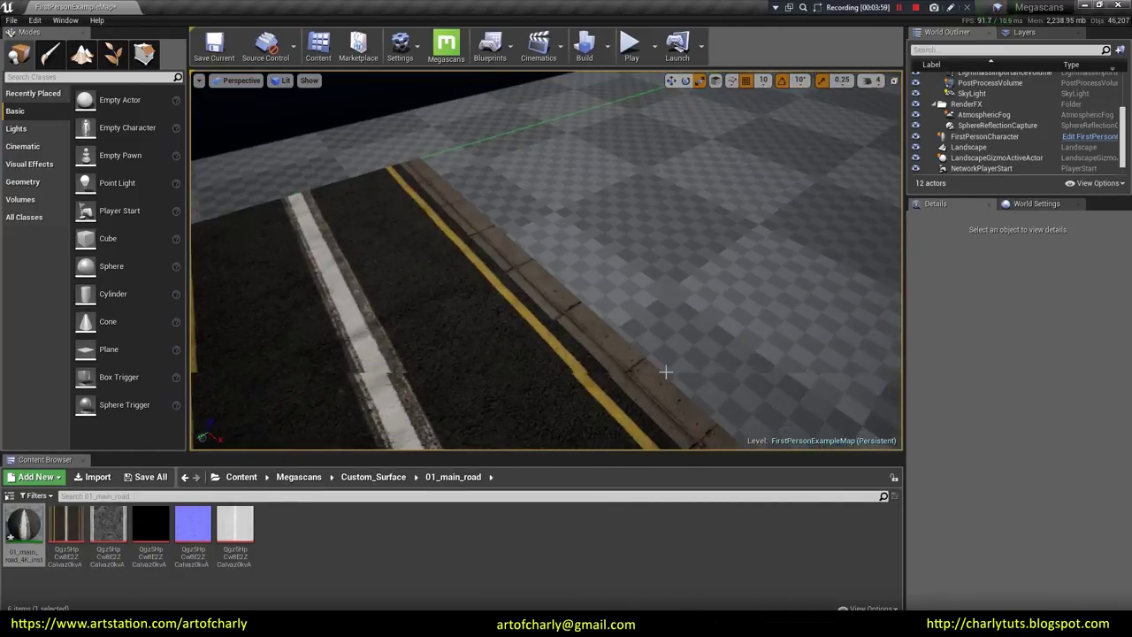
{"action": "left_click", "coordinate": [665, 371]}
{"action": "mouse_move", "coordinate": [664, 371]}
{"action": "right_mouse_down"}
{"action": "mouse_move", "coordinate": [619, 336]}
{"action": "mouse_move", "coordinate": [566, 265]}
{"action": "right_mouse_up"}
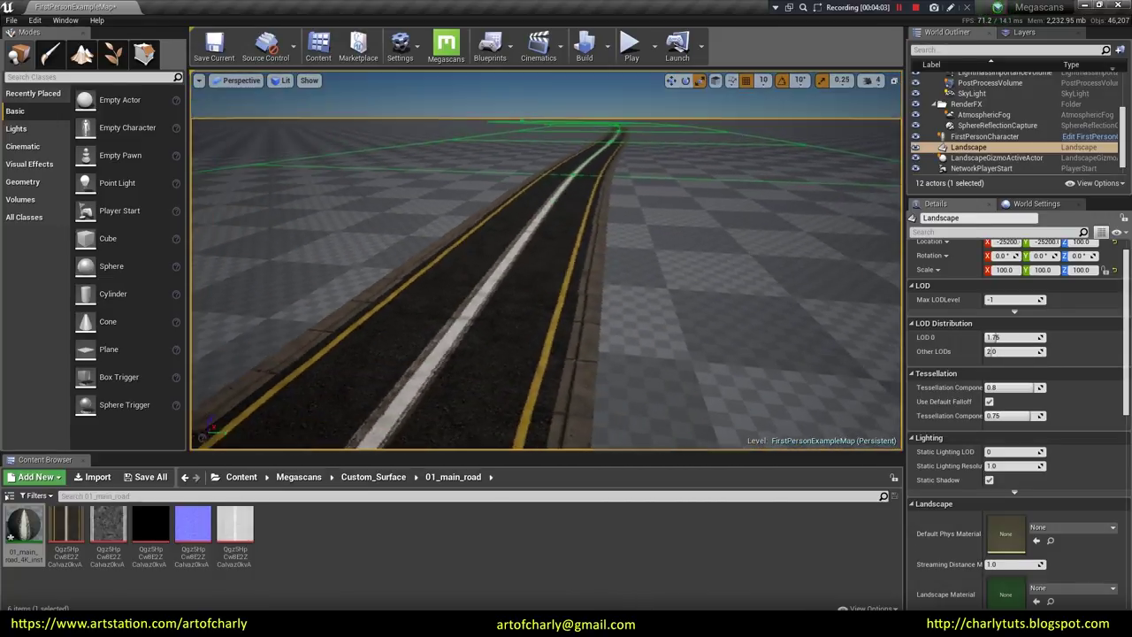
{"action": "right_click_drag", "start_coordinate": [616, 292], "coordinate": [592, 245]}
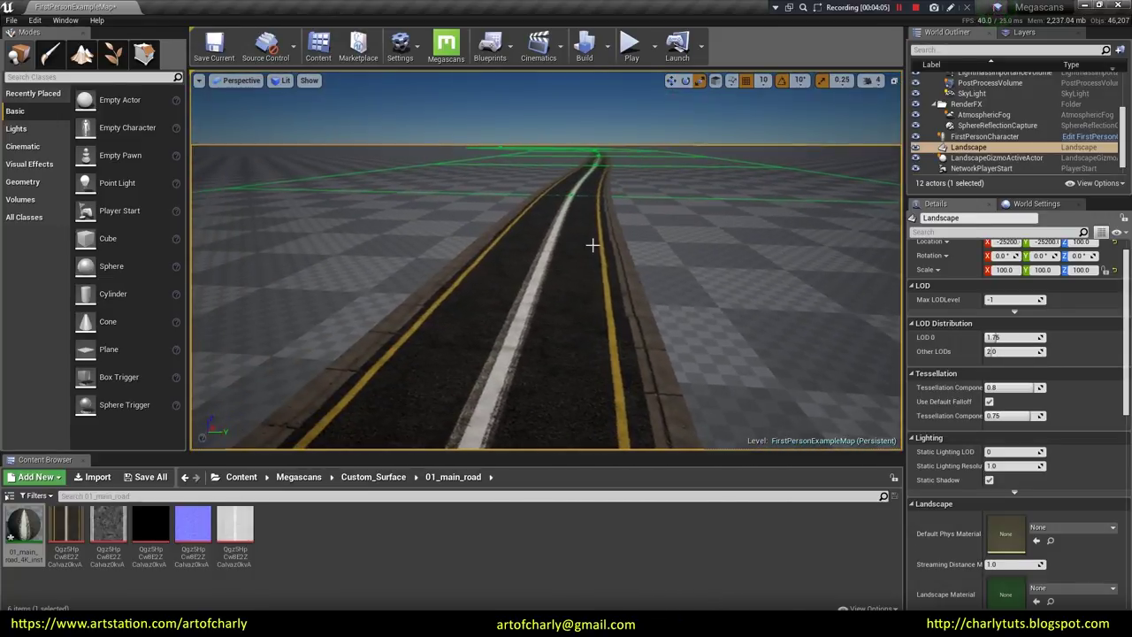